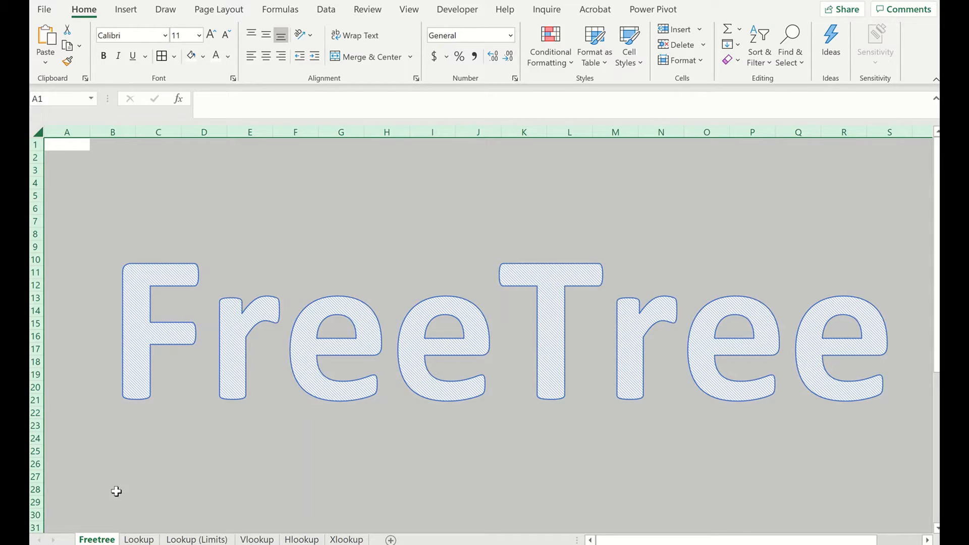
# - Open the Lookup sheet and examine the day-of-week and number table
pyautogui.click(140, 538)
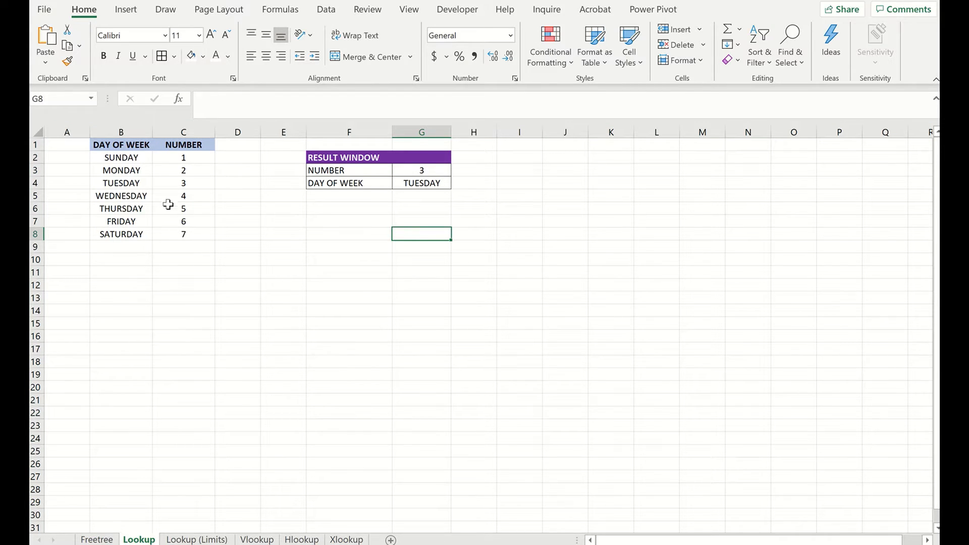
pyautogui.moveTo(123, 147); pyautogui.dragTo(189, 235)
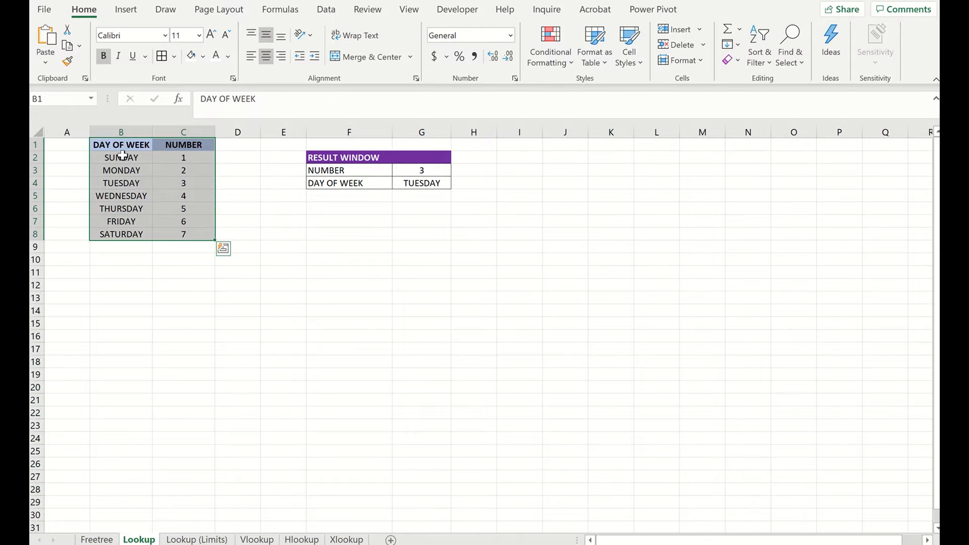
pyautogui.moveTo(122, 156); pyautogui.dragTo(127, 233)
pyautogui.moveTo(184, 161); pyautogui.dragTo(184, 235)
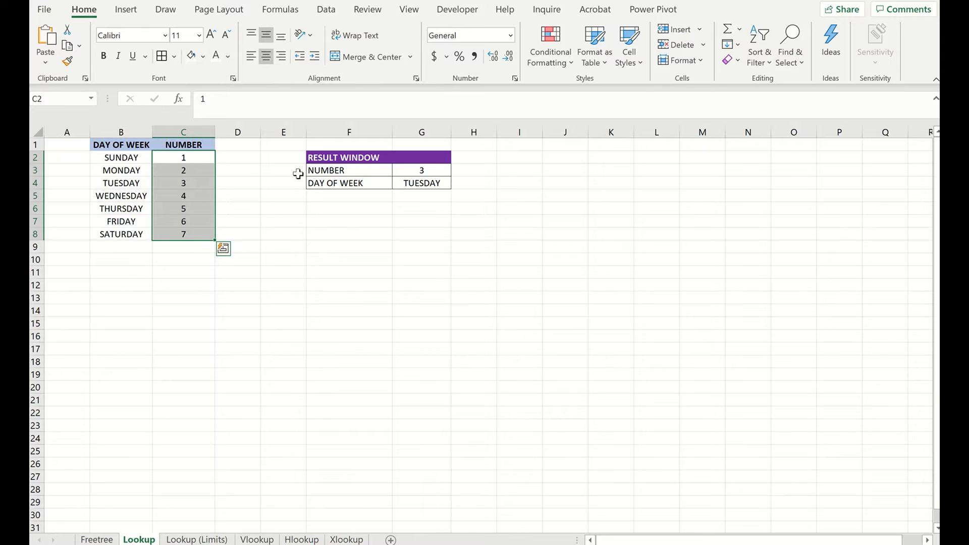
# - Pick 2 from the number drop-down in the result window
pyautogui.click(364, 170)
pyautogui.click(427, 172)
pyautogui.click(457, 171)
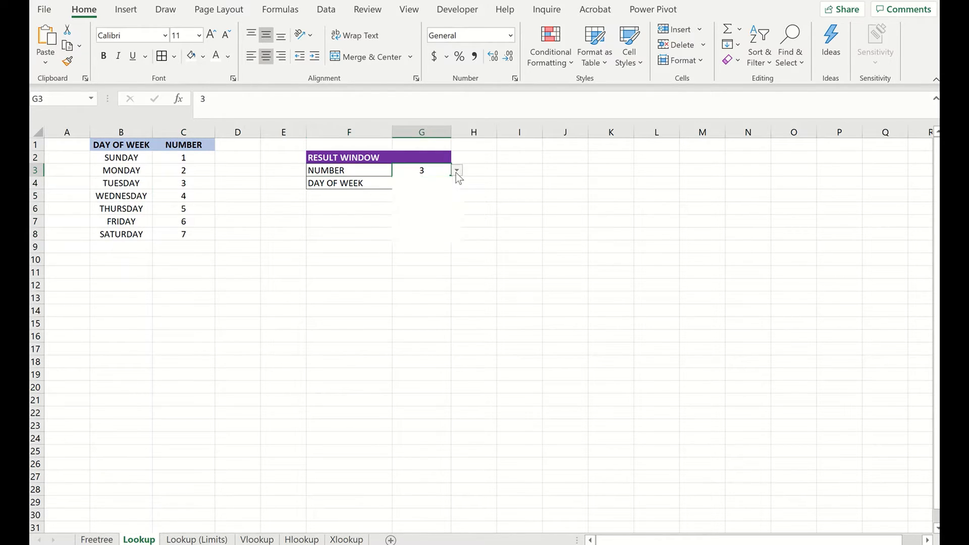
pyautogui.click(428, 190)
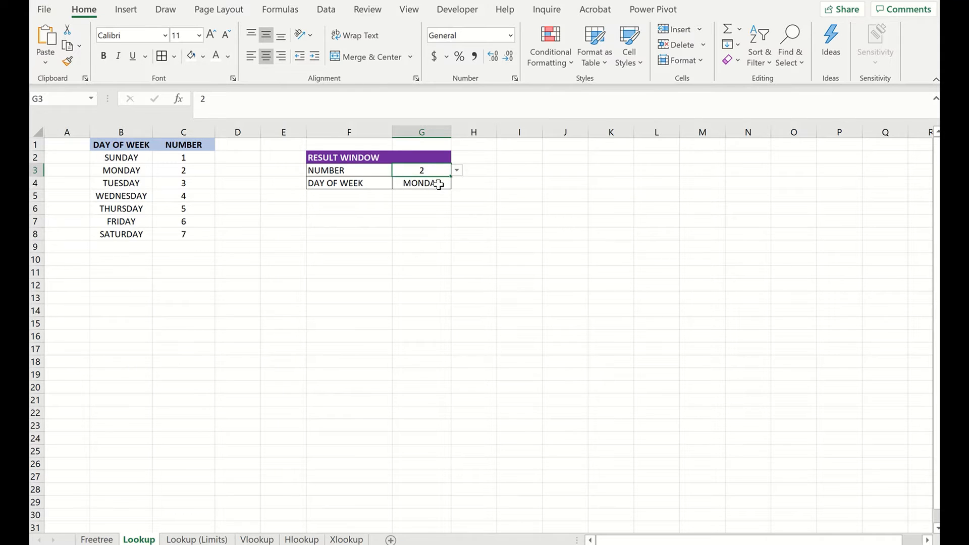
# - Enter =LOOKUP(G3,C2:C8,B2:B8) in the day-of-week result cell, using the number cell, the NUMBER column and the DAY OF WEEK column
pyautogui.click(438, 185)
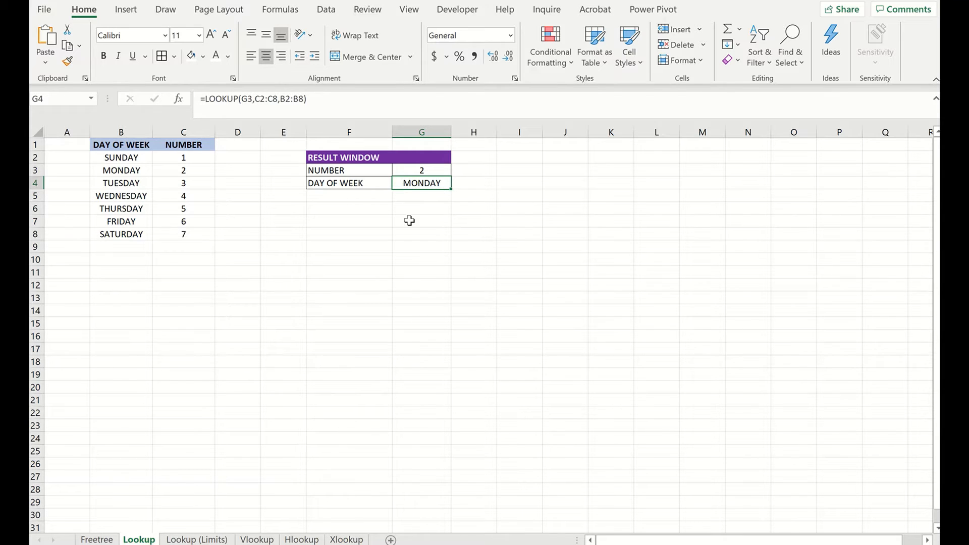
pyautogui.write('=LOO')
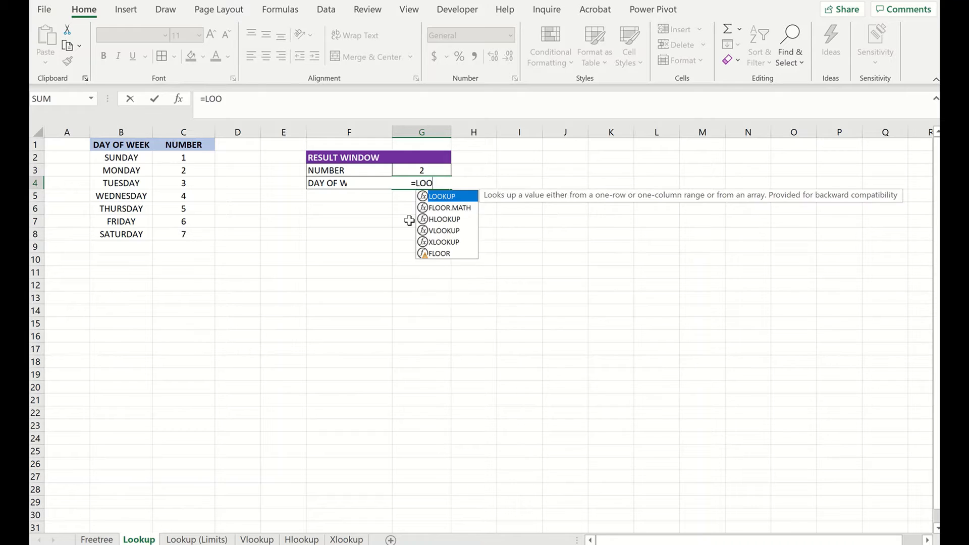
pyautogui.press('Tab')
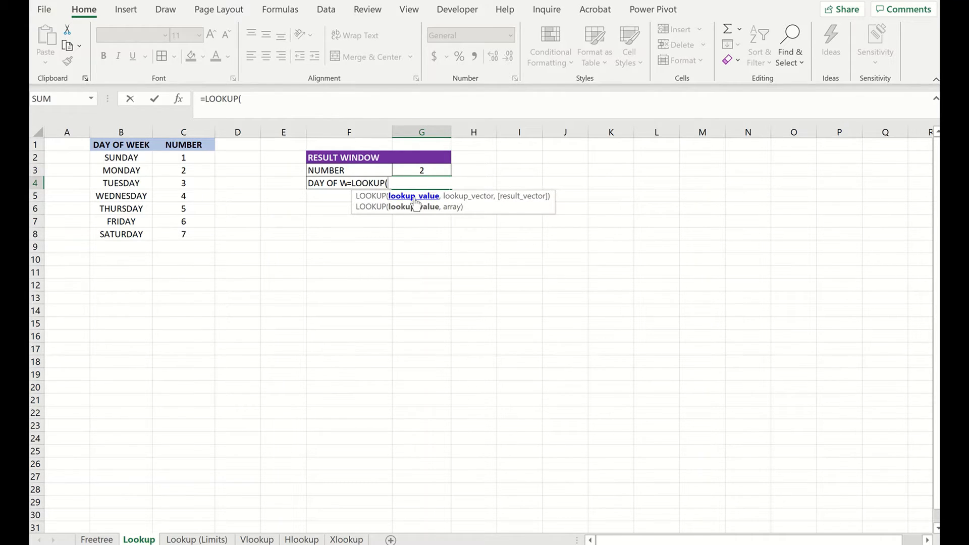
pyautogui.click(420, 168)
pyautogui.write(',')
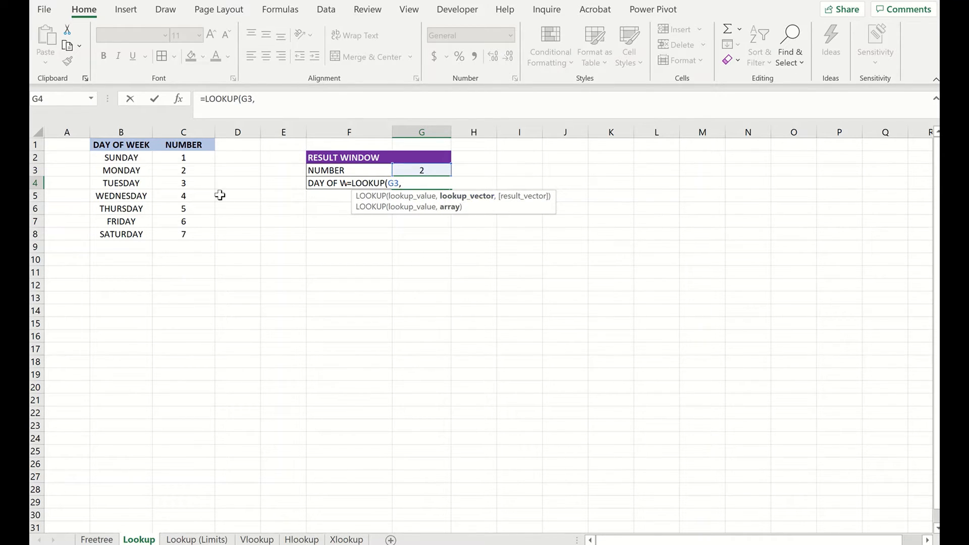
pyautogui.moveTo(188, 158); pyautogui.dragTo(191, 230)
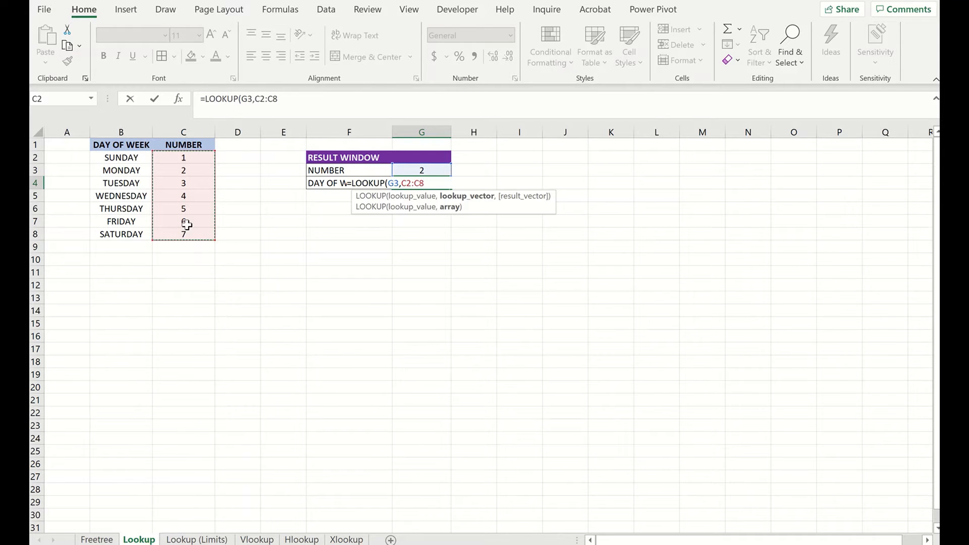
pyautogui.write(',')
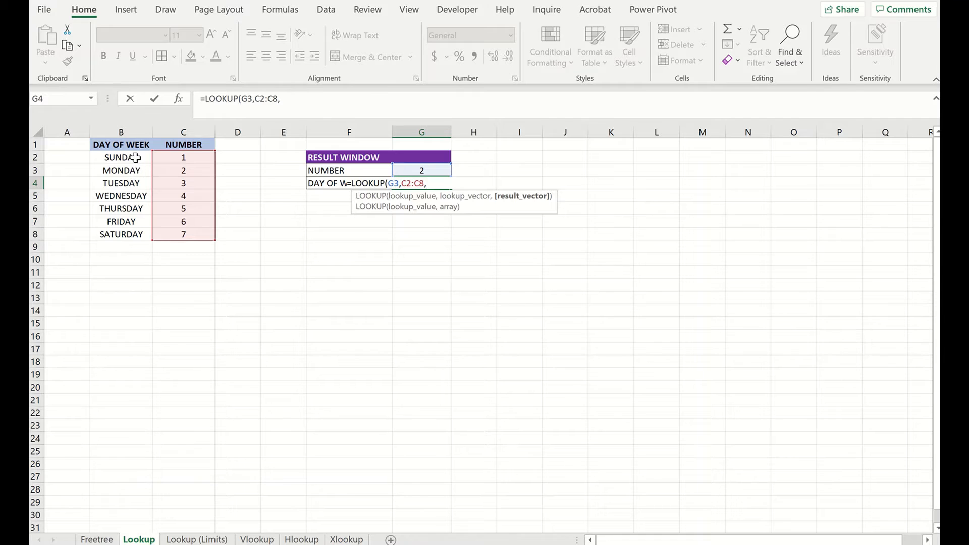
pyautogui.moveTo(121, 158); pyautogui.dragTo(119, 231)
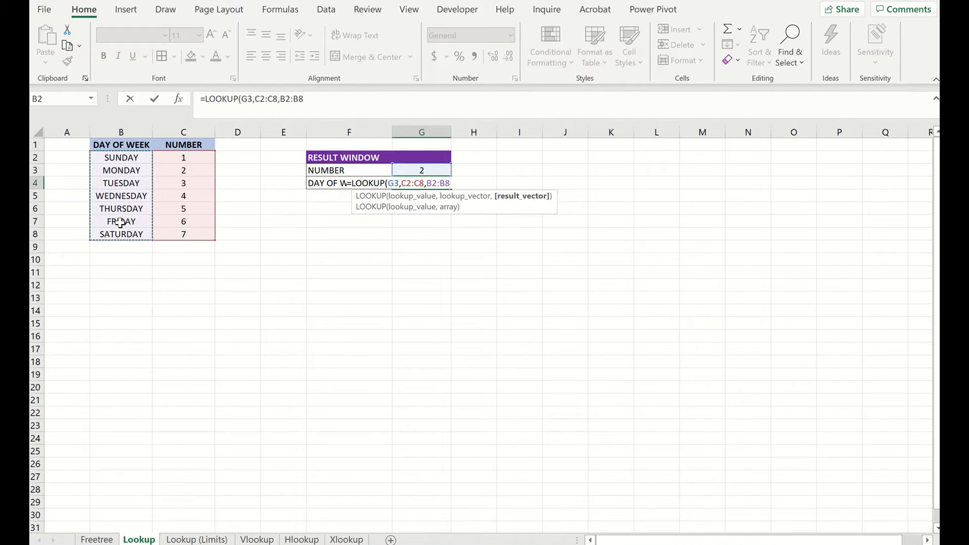
pyautogui.press('Return')
# - Pick 4 from the number drop-down in the result window
pyautogui.click(429, 183)
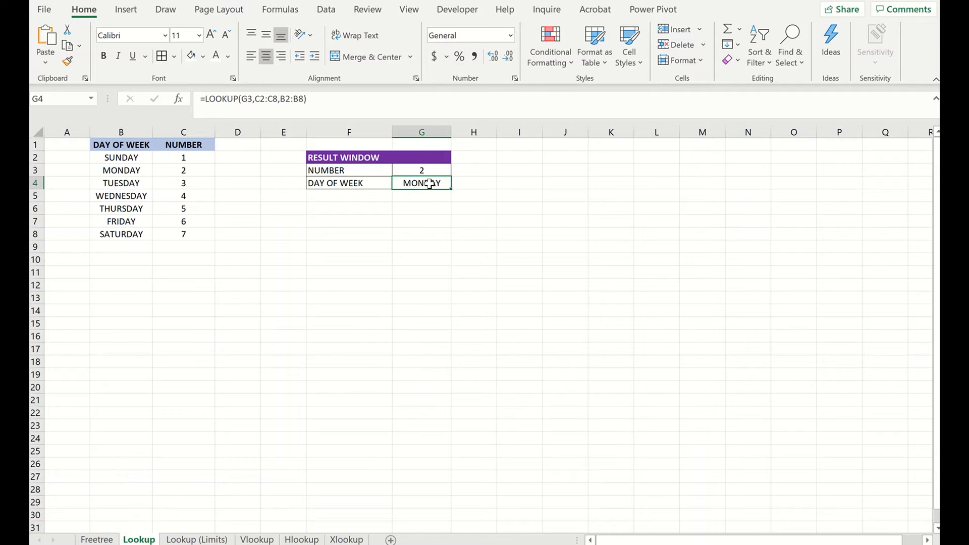
pyautogui.click(430, 170)
pyautogui.click(457, 171)
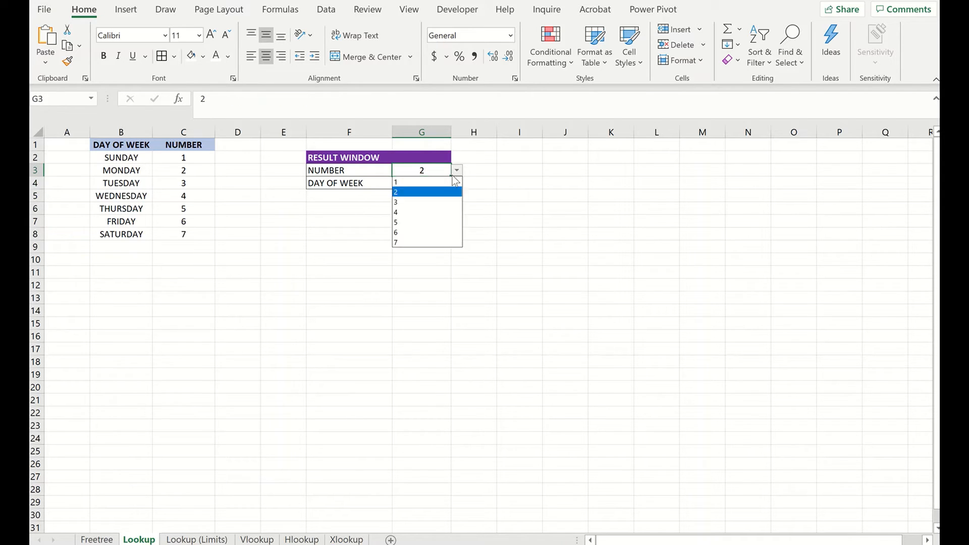
pyautogui.click(424, 212)
# - Pick 7 from the number drop-down in the result window
pyautogui.click(456, 171)
pyautogui.click(405, 242)
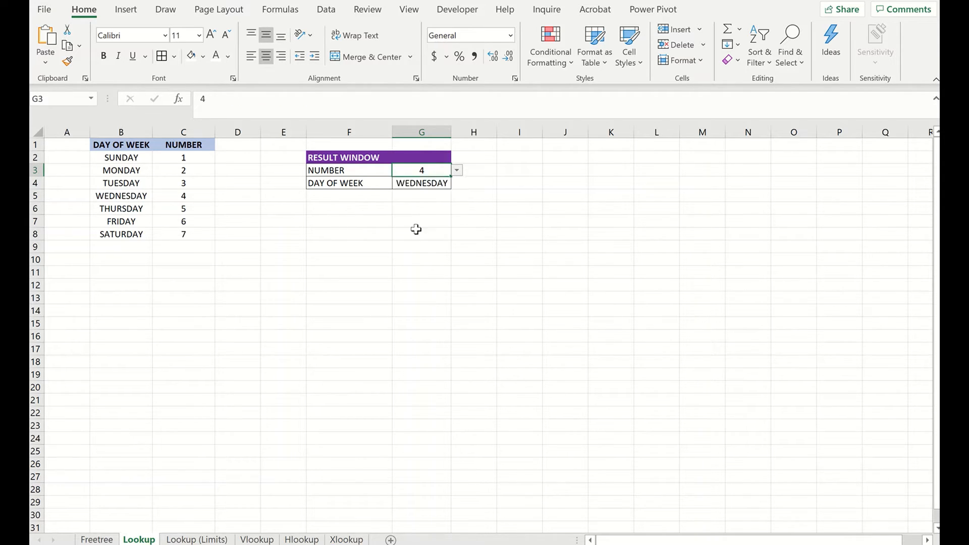
pyautogui.click(464, 210)
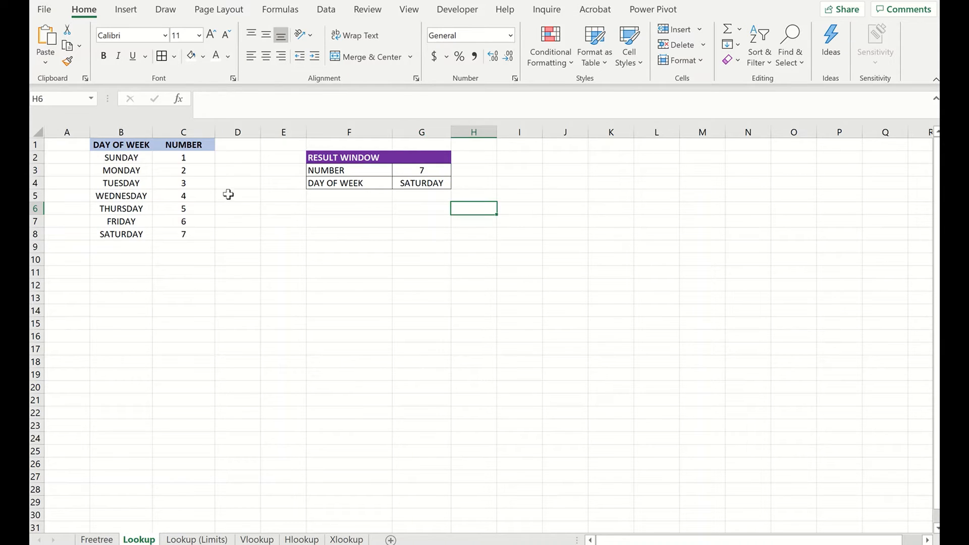
pyautogui.click(286, 211)
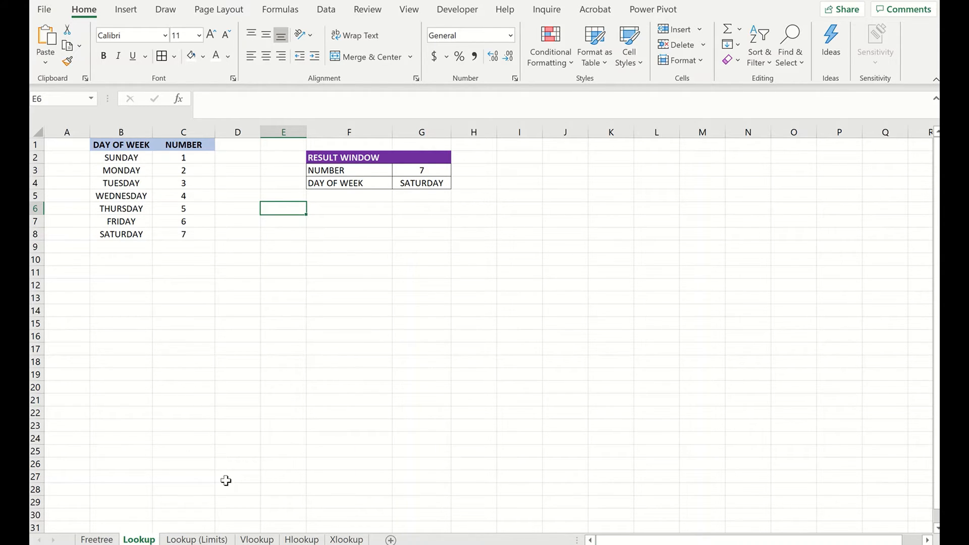
# - Open the Lookup (Limits) sheet and examine the employee table's columns and result window
pyautogui.click(188, 539)
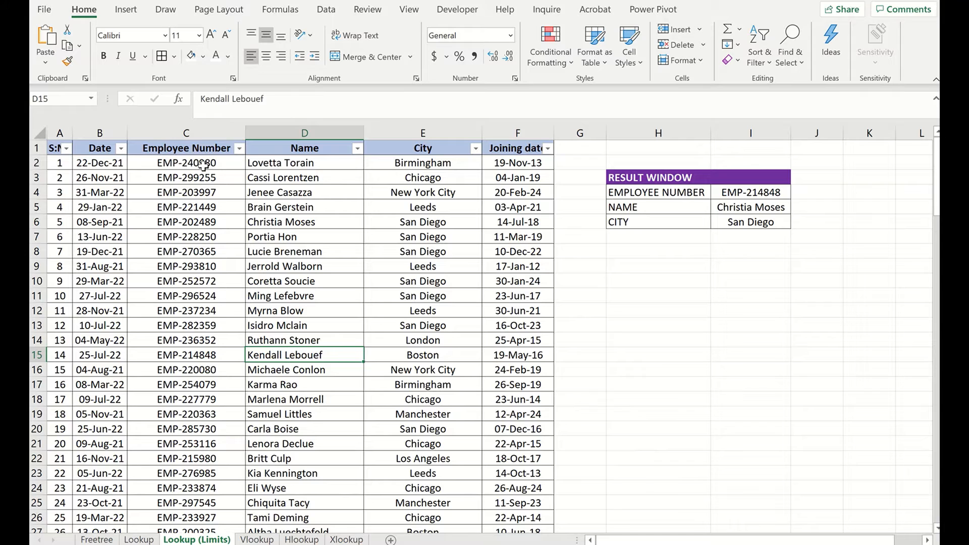
pyautogui.moveTo(289, 164); pyautogui.dragTo(280, 341)
pyautogui.moveTo(192, 160); pyautogui.dragTo(192, 313)
pyautogui.moveTo(441, 163); pyautogui.dragTo(424, 328)
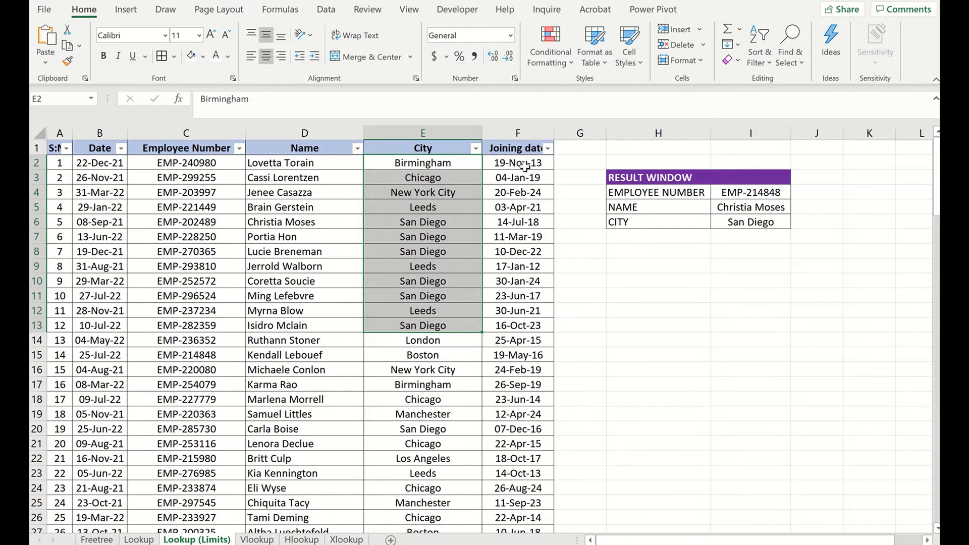
pyautogui.moveTo(525, 165); pyautogui.dragTo(521, 373)
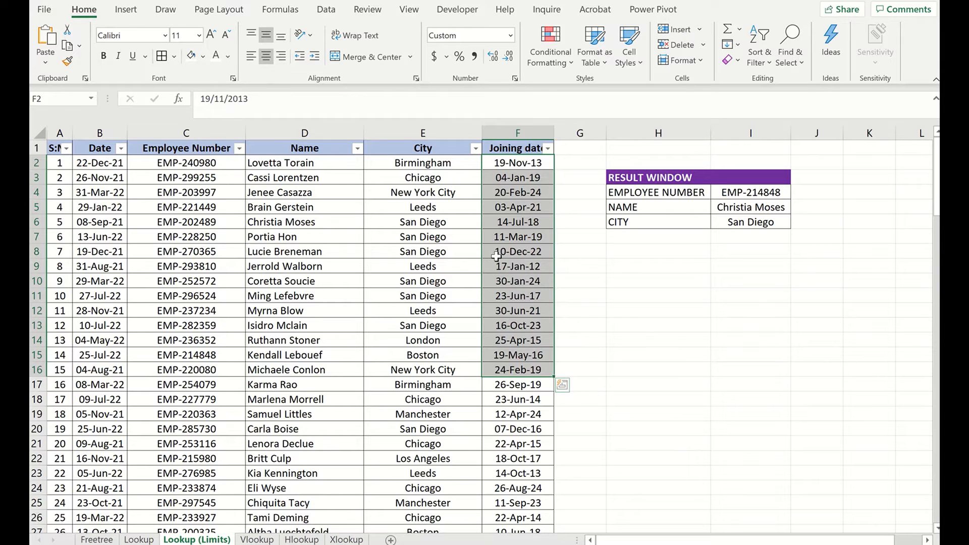
pyautogui.click(529, 417)
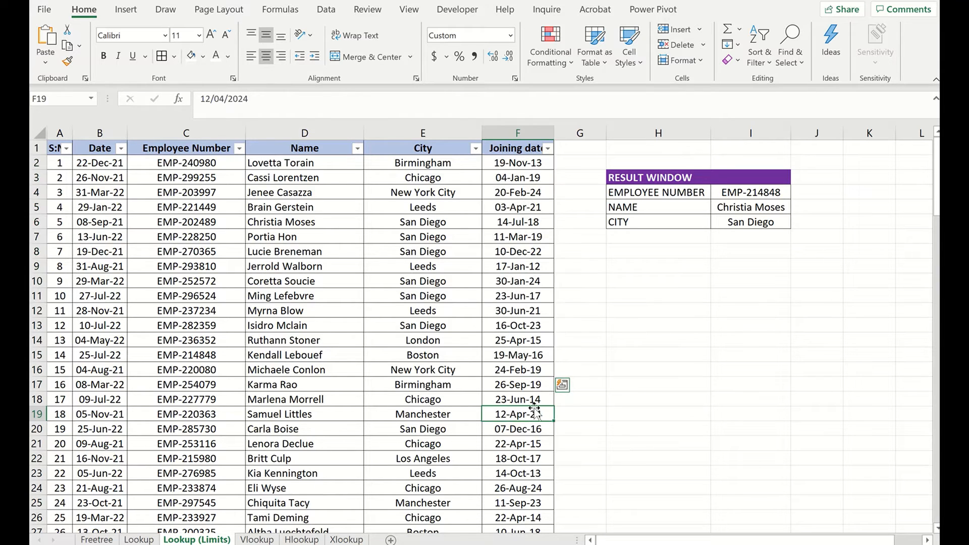
pyautogui.click(635, 265)
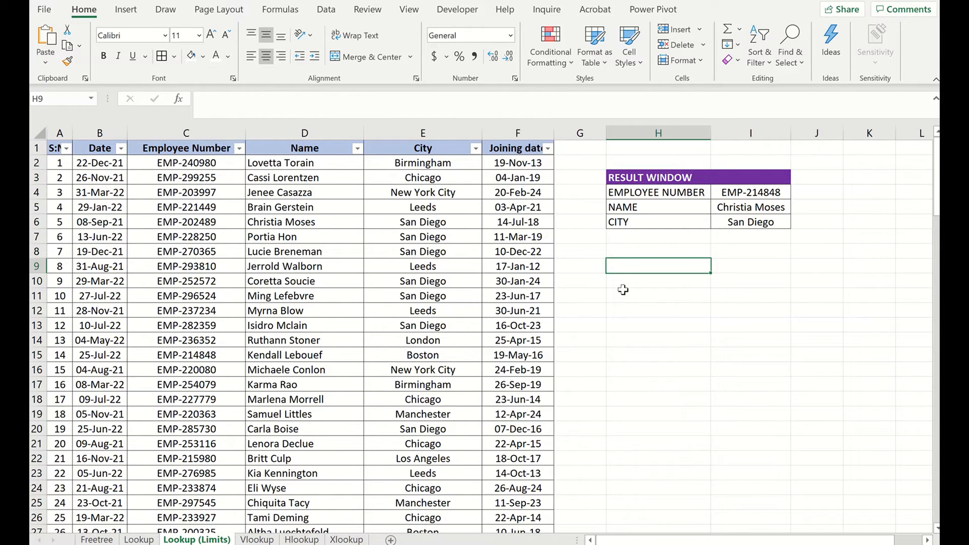
# - Pick EMP-220363 from the employee number drop-down in the result window
pyautogui.click(651, 194)
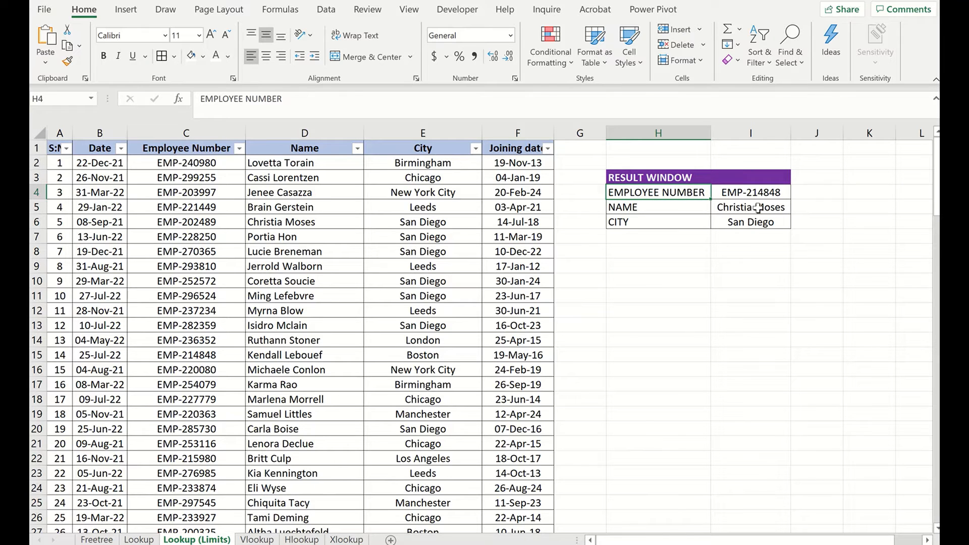
pyautogui.click(742, 191)
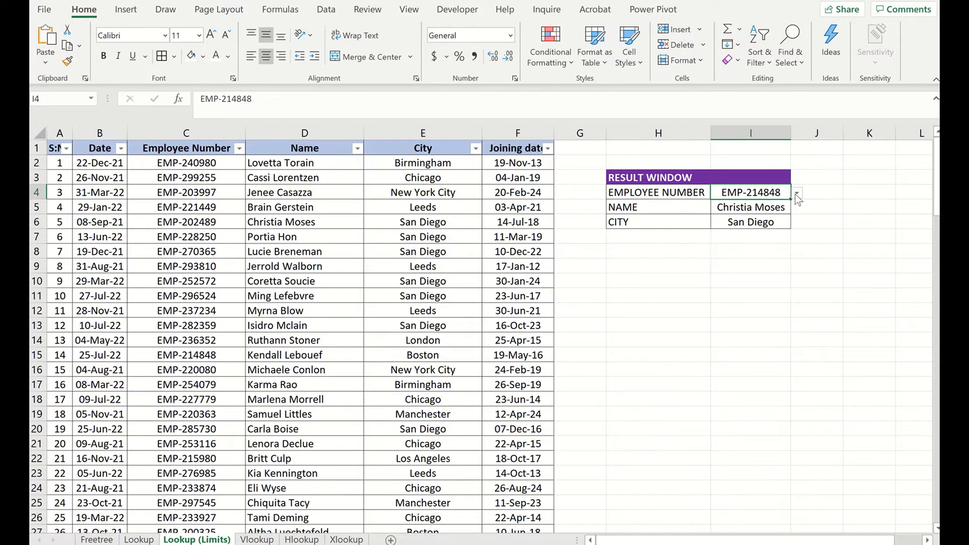
pyautogui.click(797, 195)
pyautogui.click(757, 257)
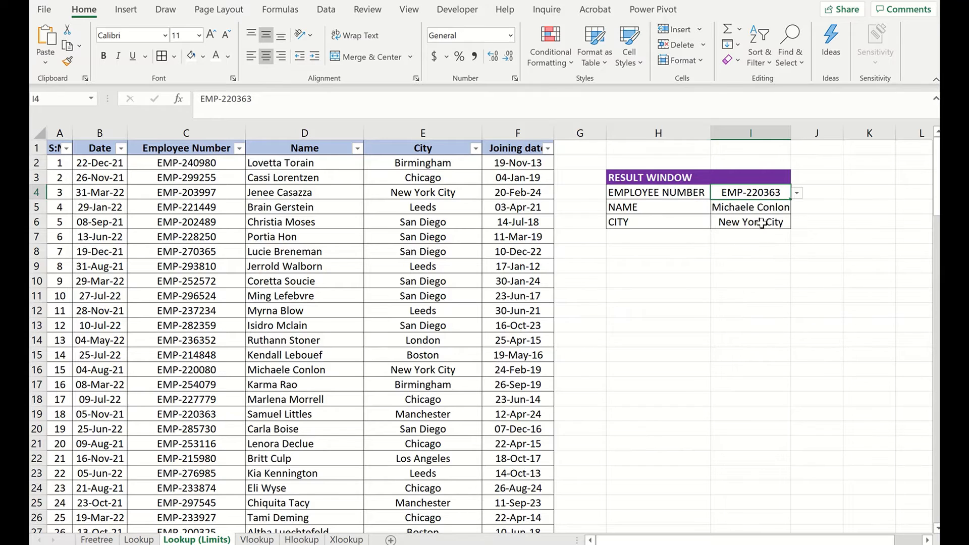
# - Widen column I slightly and inspect the NAME and CITY lookup formulas
pyautogui.click(773, 210)
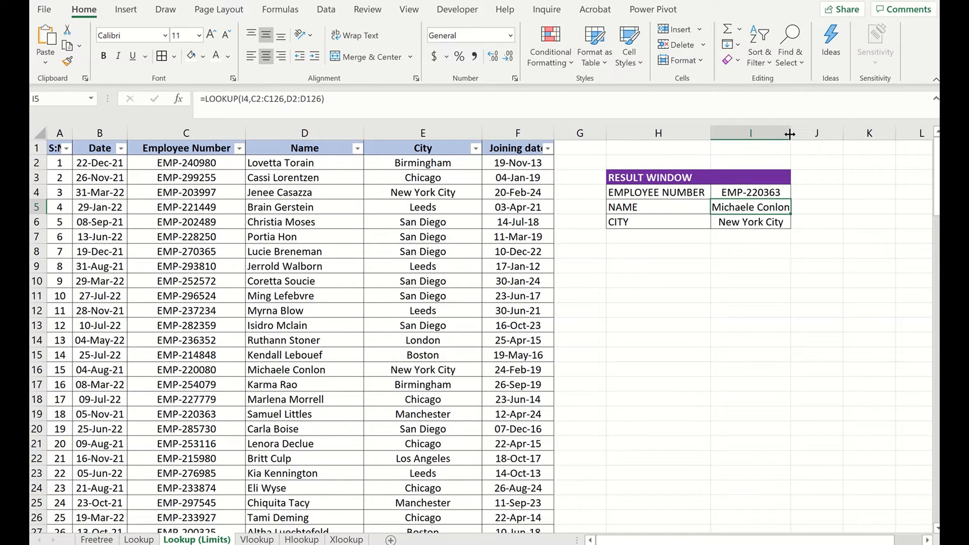
pyautogui.moveTo(790, 134); pyautogui.dragTo(801, 133)
pyautogui.click(747, 224)
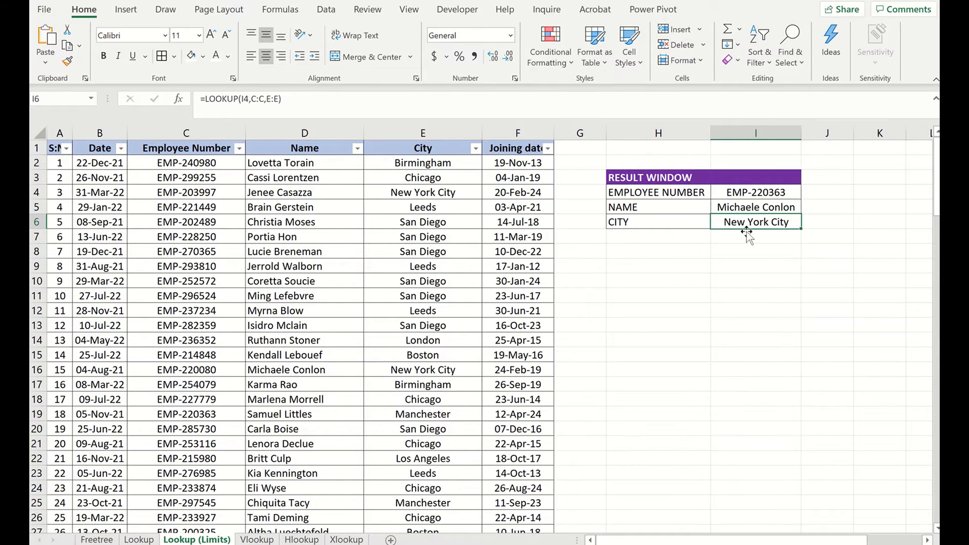
pyautogui.click(740, 249)
pyautogui.click(749, 213)
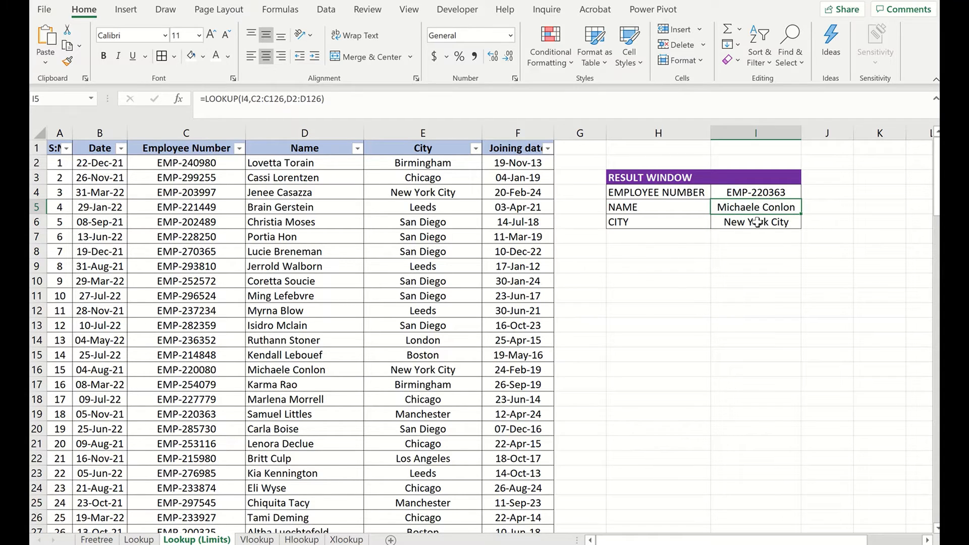
# - Re-enter the NAME formula in I5 as =LOOKUP(I4,C1:C126,D1:D126), selecting the employee number and name ranges
pyautogui.write('=')
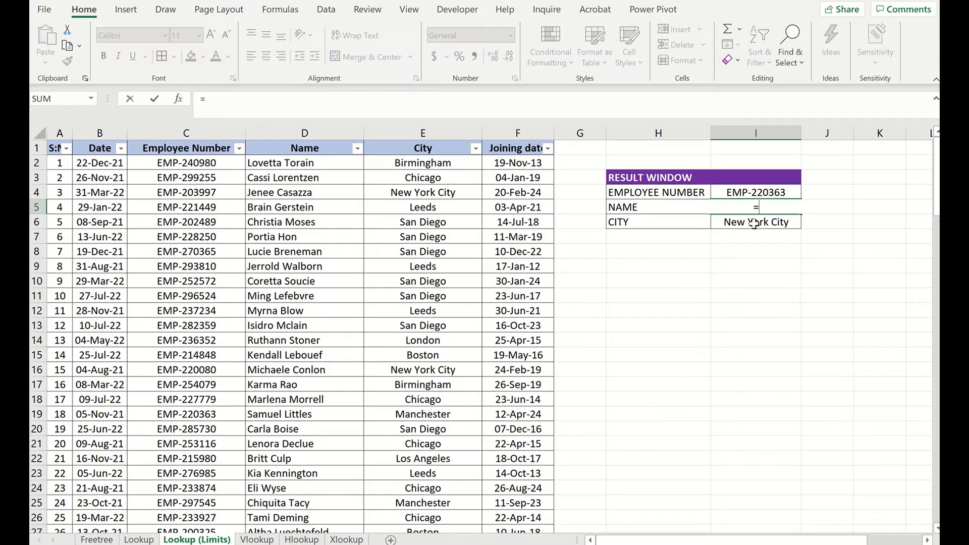
pyautogui.write('LOO')
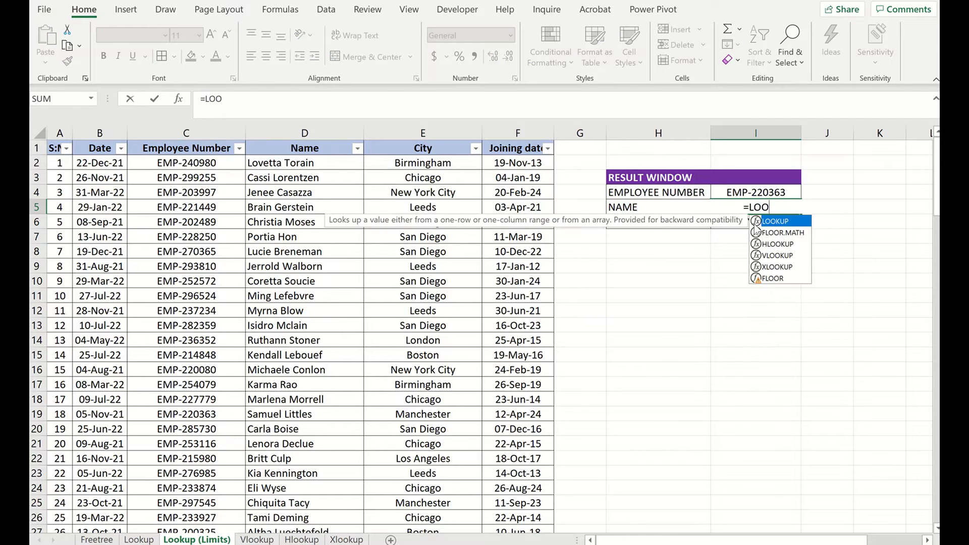
pyautogui.doubleClick(779, 225)
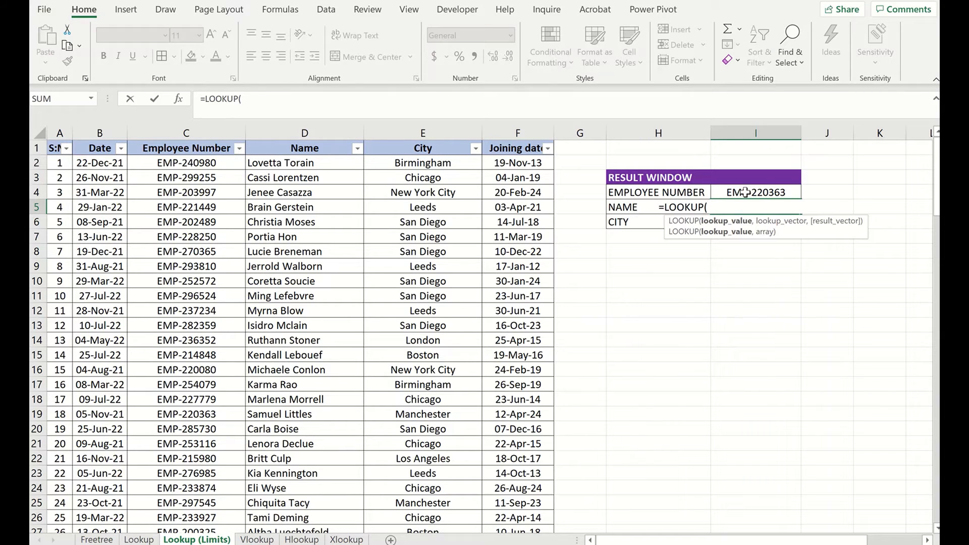
pyautogui.click(746, 192)
pyautogui.write(',')
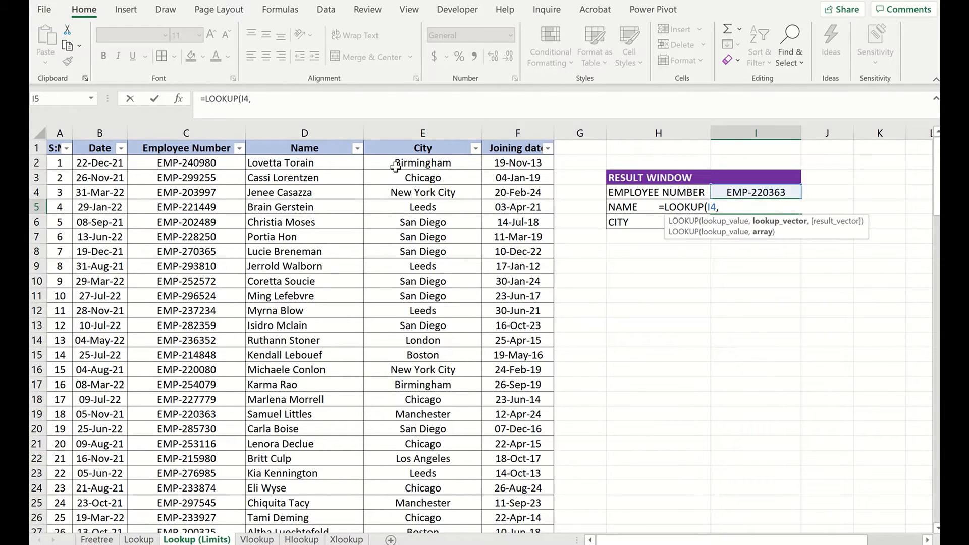
pyautogui.click(204, 150)
pyautogui.scroll(-1, 202, 237)
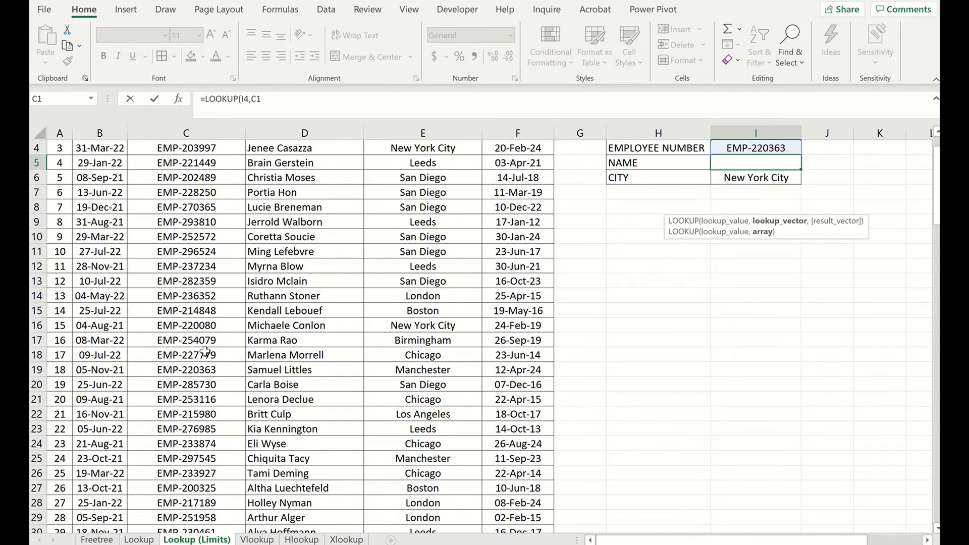
pyautogui.scroll(-20, 216, 400)
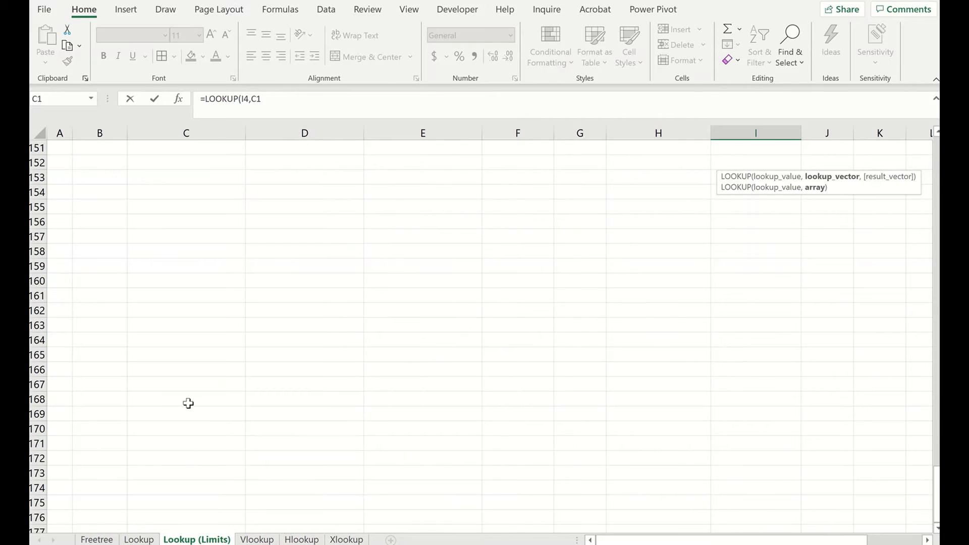
pyautogui.keyDown('shift'); pyautogui.click(198, 270); pyautogui.keyUp('shift')
pyautogui.scroll(20, 198, 266)
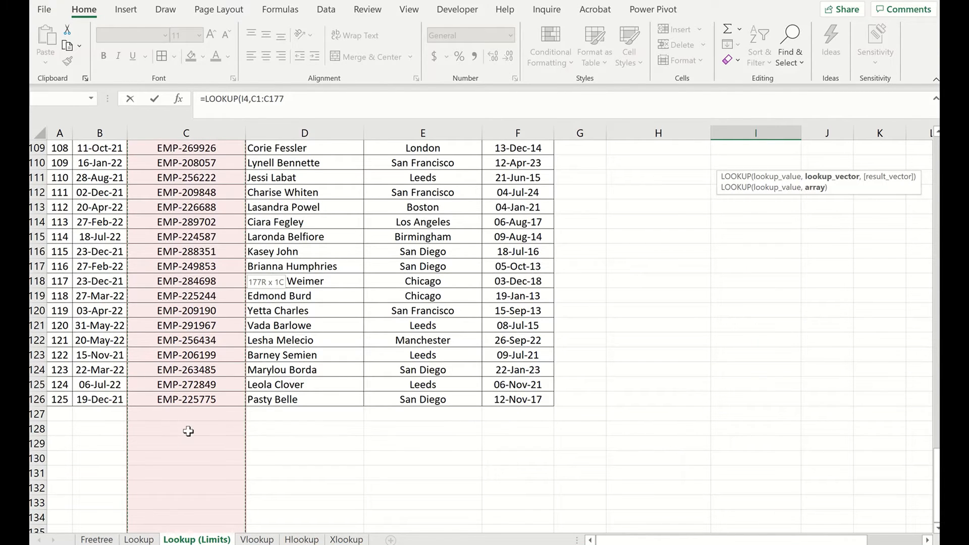
pyautogui.keyDown('shift'); pyautogui.click(204, 400); pyautogui.keyUp('shift')
pyautogui.write(',')
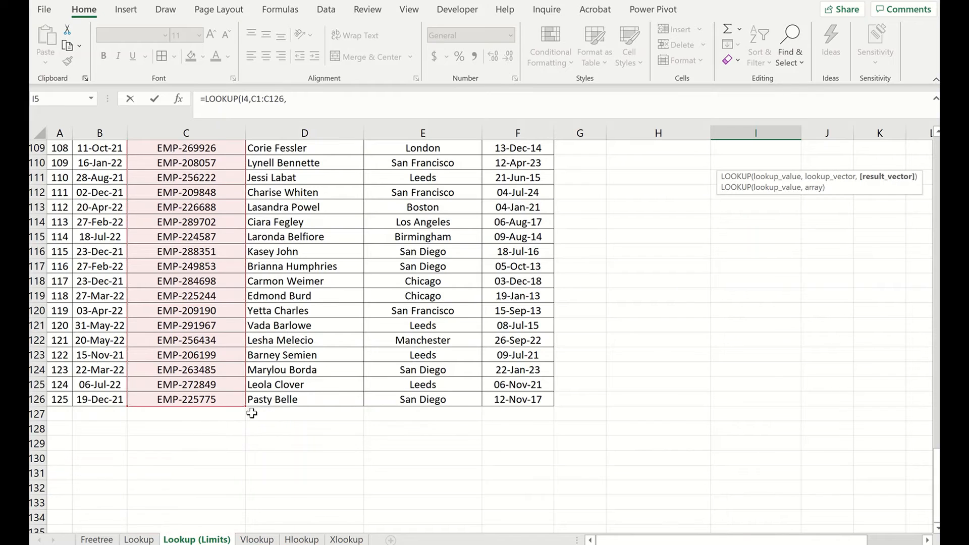
pyautogui.click(302, 401)
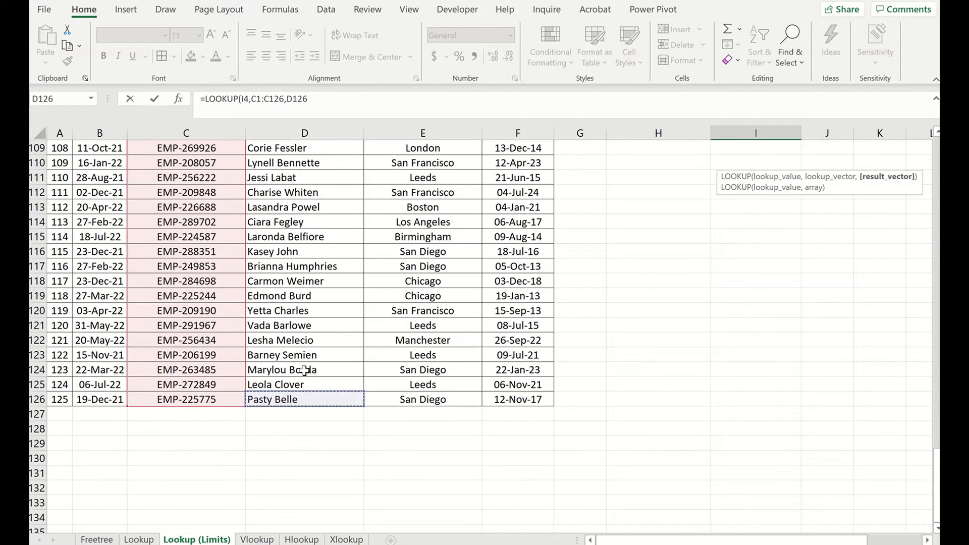
pyautogui.scroll(20, 323, 343)
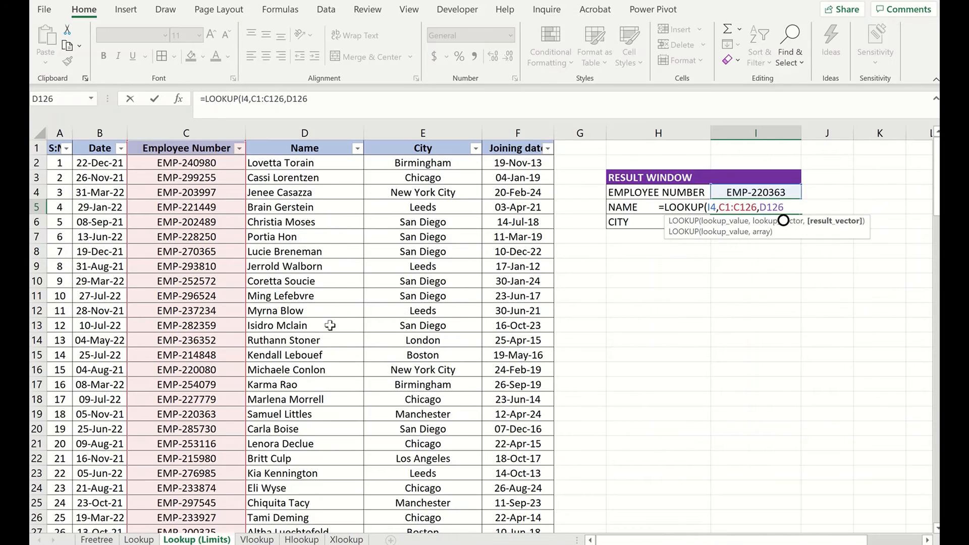
pyautogui.keyDown('shift'); pyautogui.click(286, 150); pyautogui.keyUp('shift')
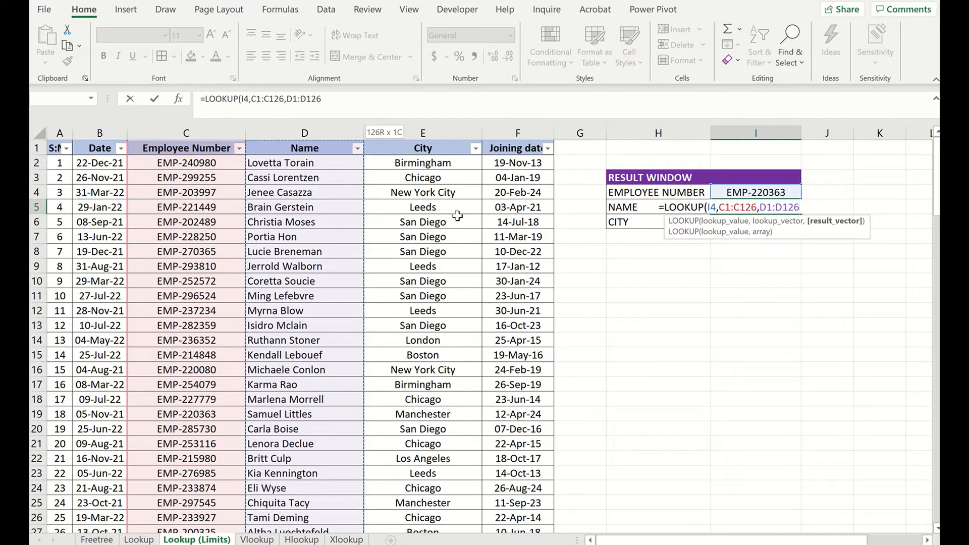
pyautogui.press('Return')
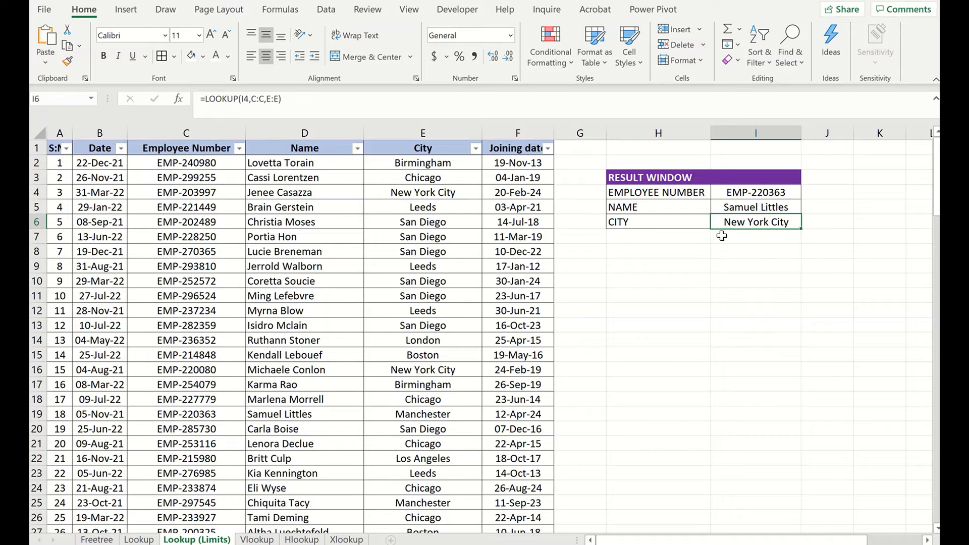
# - Enter the CITY formula in I6 as =LOOKUP(I4,C2:C126,E2:E126), selecting the employee number and city ranges
pyautogui.write('=LOO')
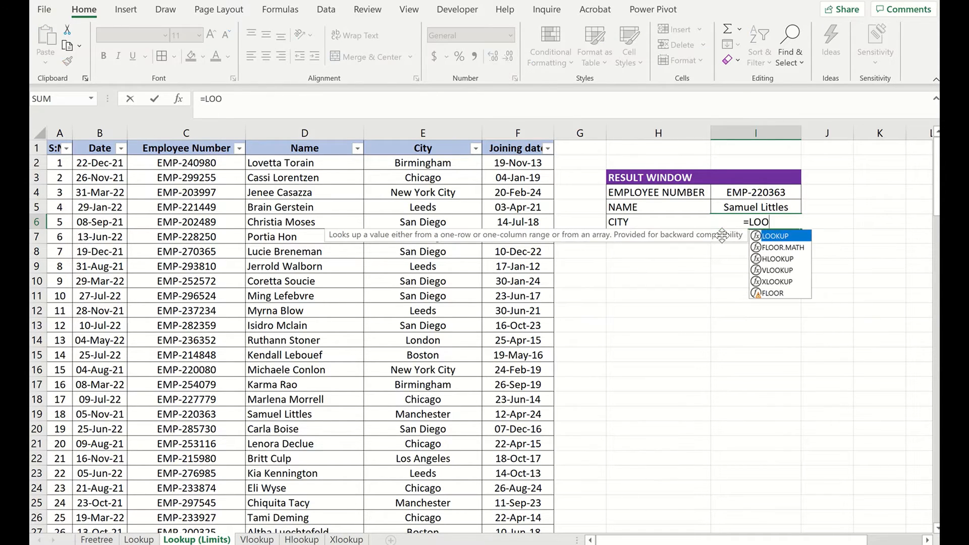
pyautogui.press('Tab')
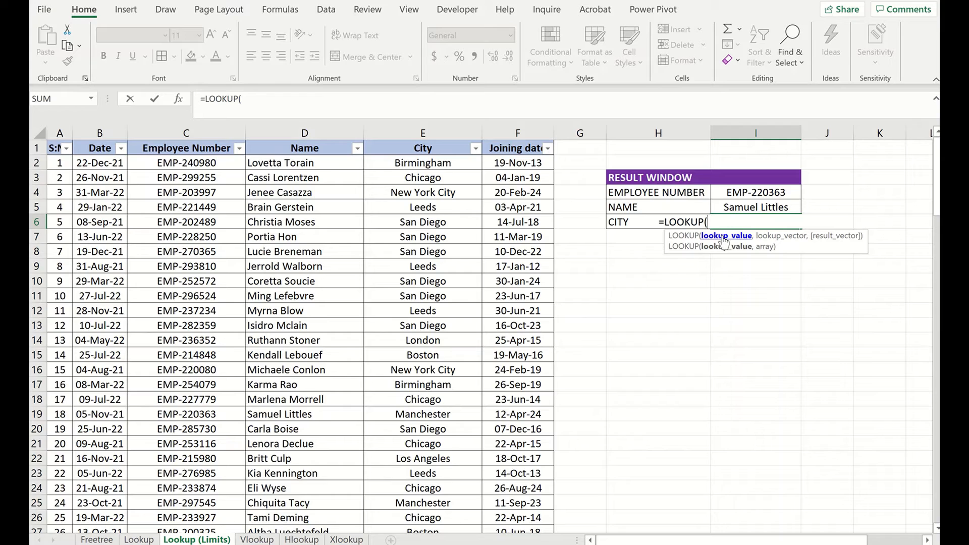
pyautogui.click(763, 193)
pyautogui.write(',')
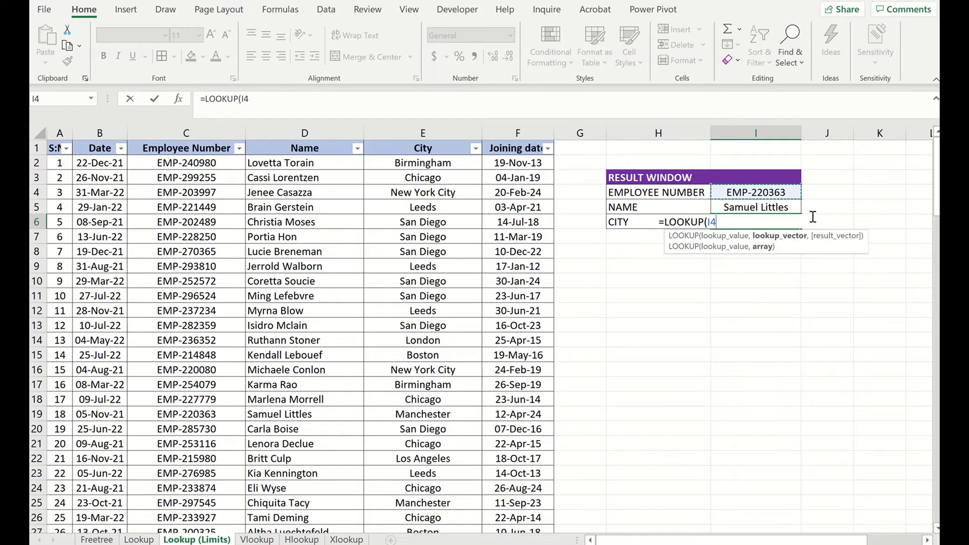
pyautogui.click(208, 166)
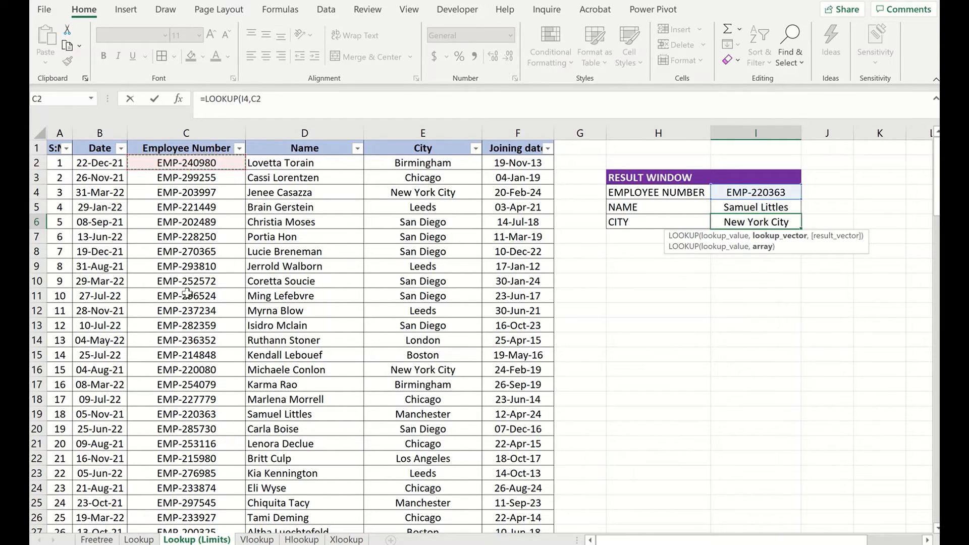
pyautogui.scroll(-1, 192, 293)
pyautogui.scroll(-20, 196, 285)
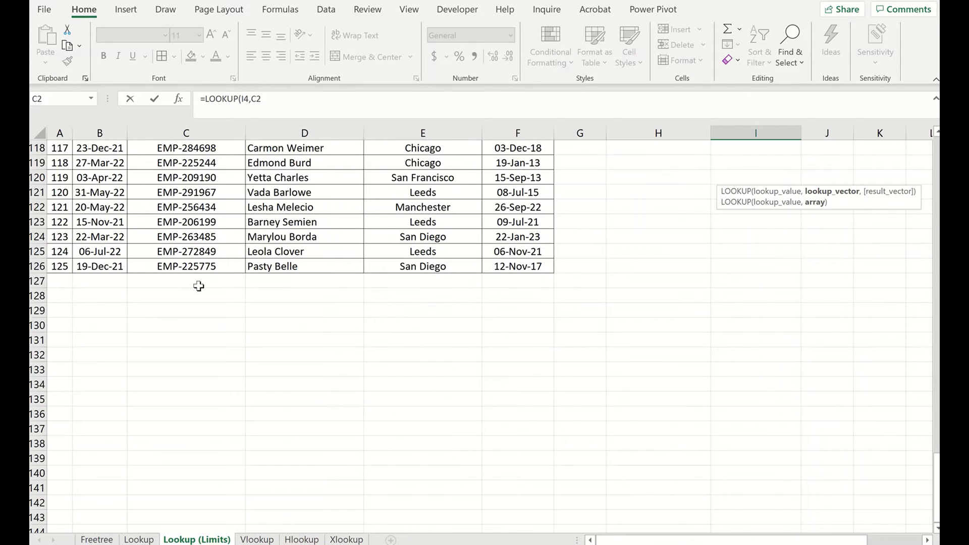
pyautogui.scroll(3, 208, 231)
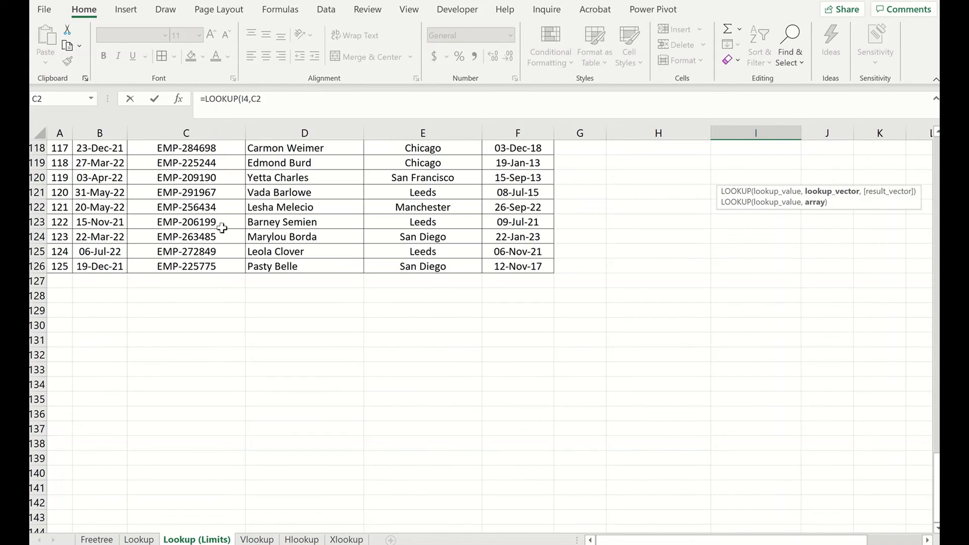
pyautogui.keyDown('shift'); pyautogui.click(202, 266); pyautogui.keyUp('shift')
pyautogui.write(',')
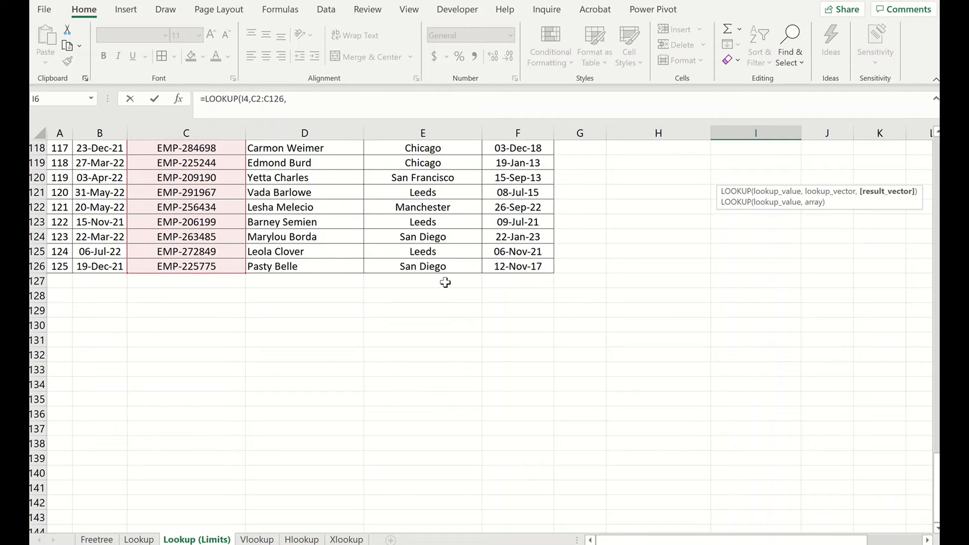
pyautogui.click(434, 267)
pyautogui.scroll(1, 454, 283)
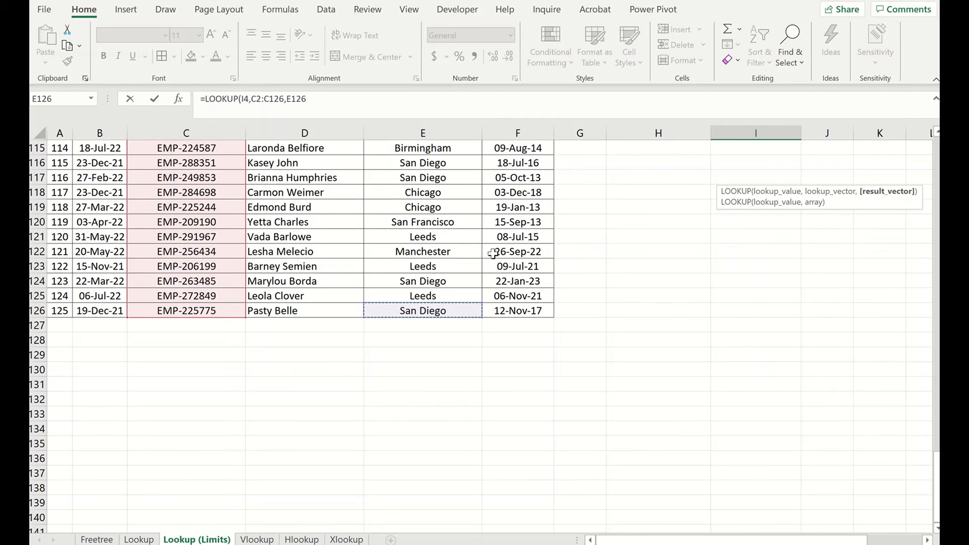
pyautogui.scroll(20, 493, 253)
pyautogui.keyDown('shift'); pyautogui.click(441, 162); pyautogui.keyUp('shift')
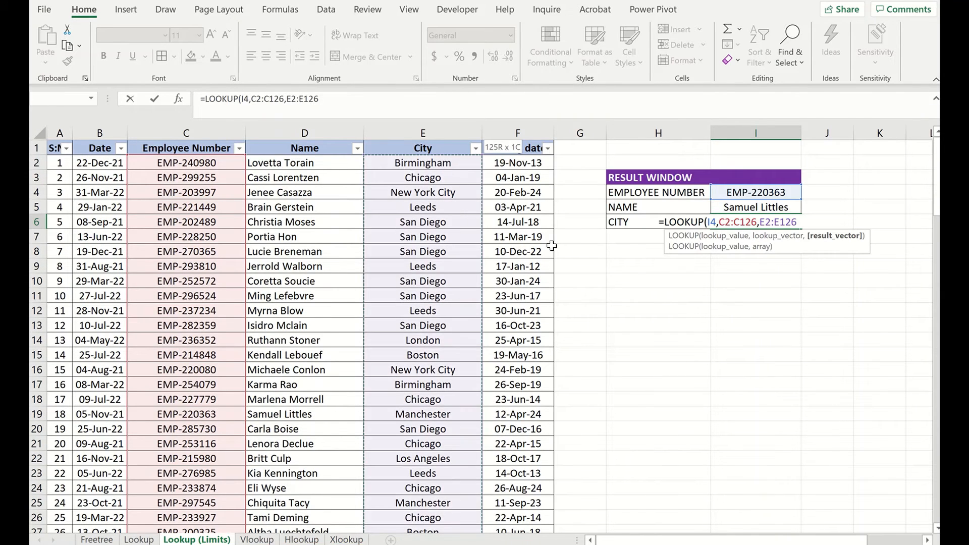
pyautogui.press('Return')
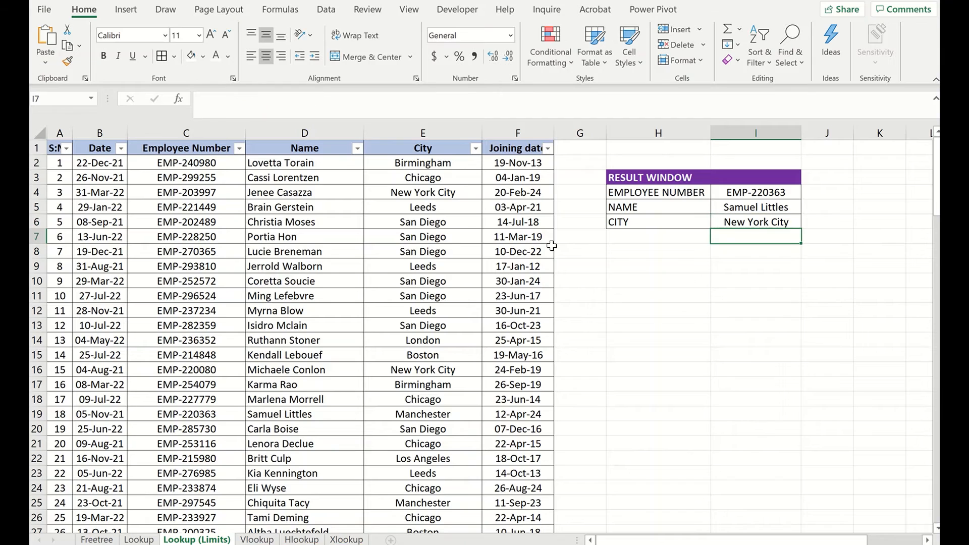
# - Search the table for employee number EMP-220363 and compare its row with the NAME and CITY formulas
pyautogui.click(777, 187)
pyautogui.moveTo(266, 101); pyautogui.dragTo(200, 100)
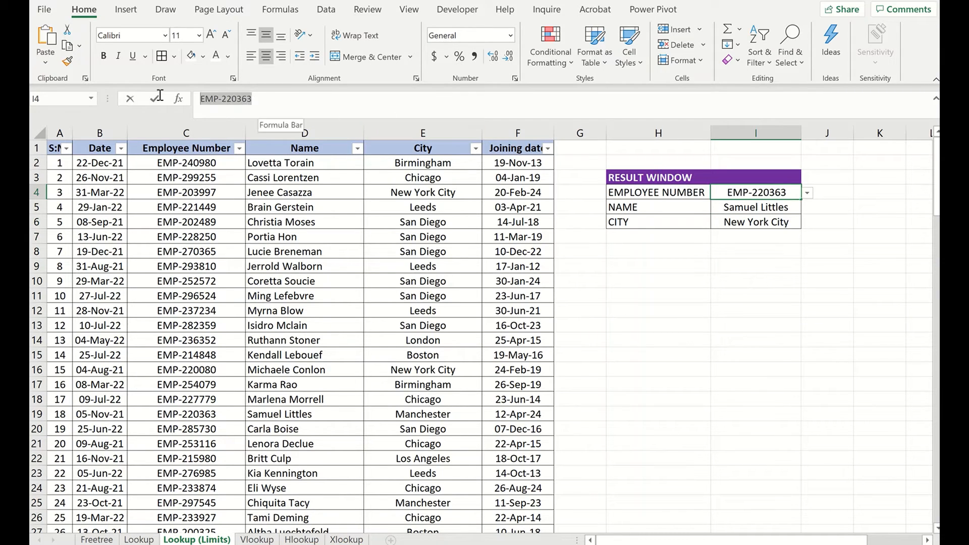
pyautogui.press('Escape')
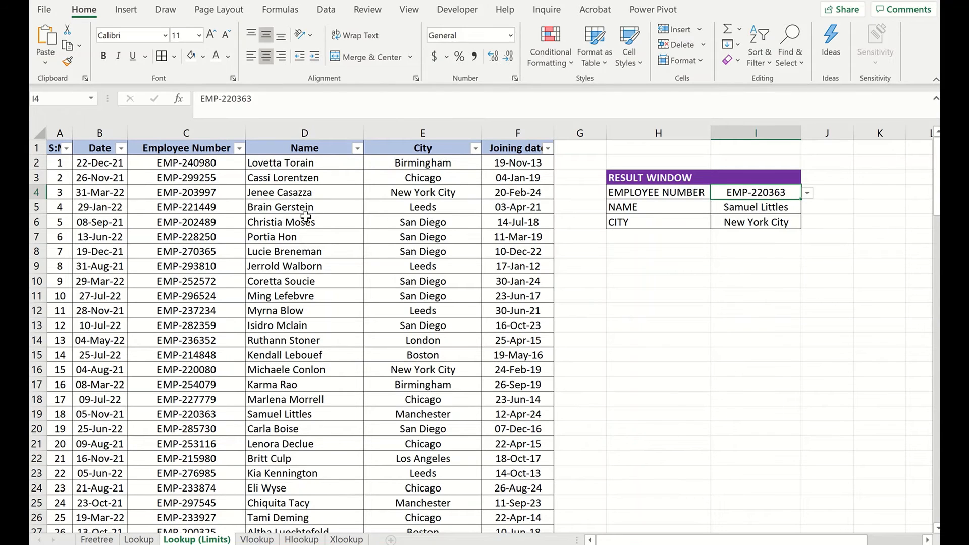
pyautogui.click(311, 221)
pyautogui.hotkey('ctrl', 'f')
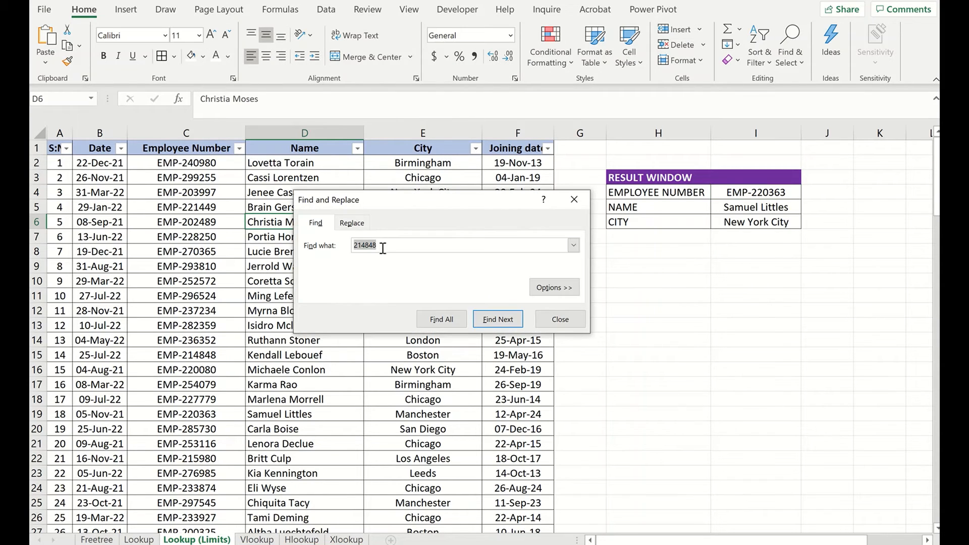
pyautogui.hotkey('ctrl', 'v')
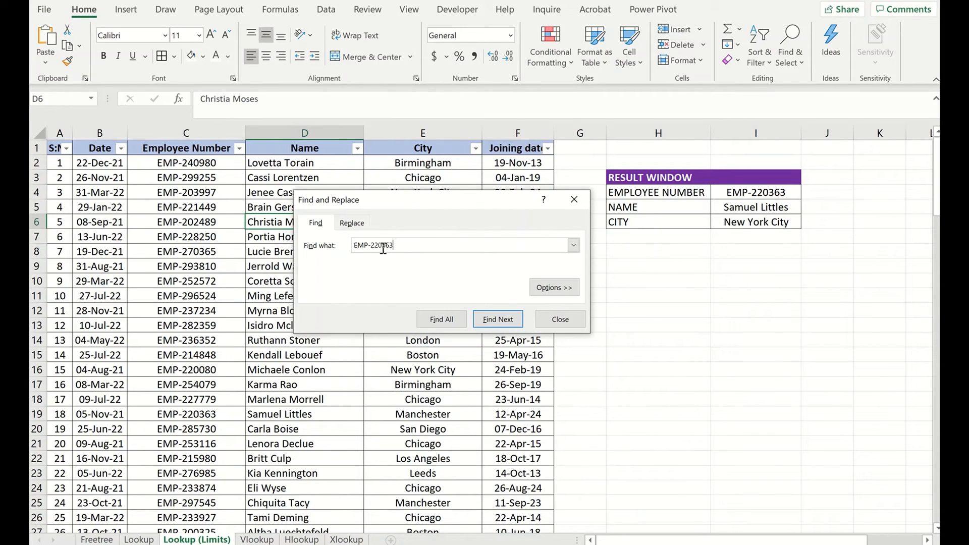
pyautogui.click(500, 320)
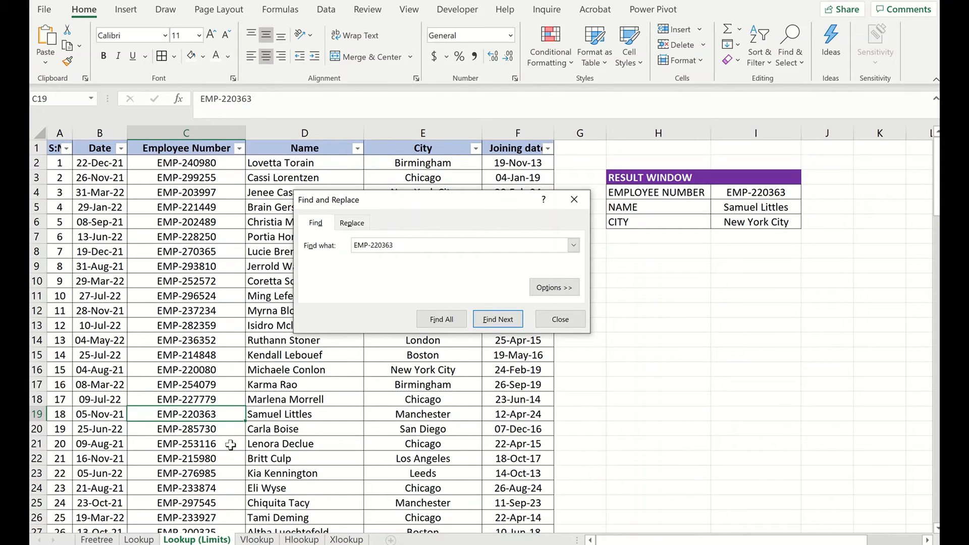
pyautogui.click(281, 414)
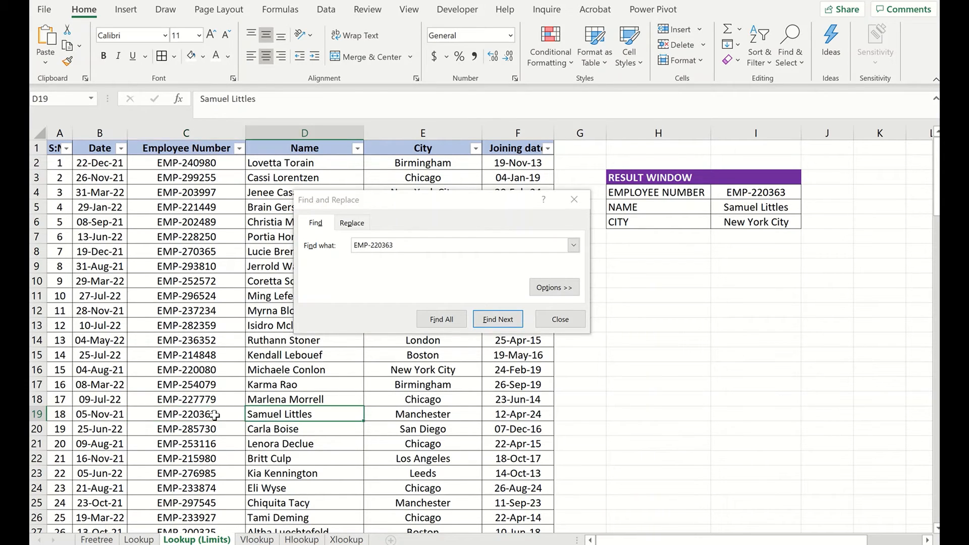
pyautogui.keyDown('shift'); pyautogui.click(215, 414); pyautogui.keyUp('shift')
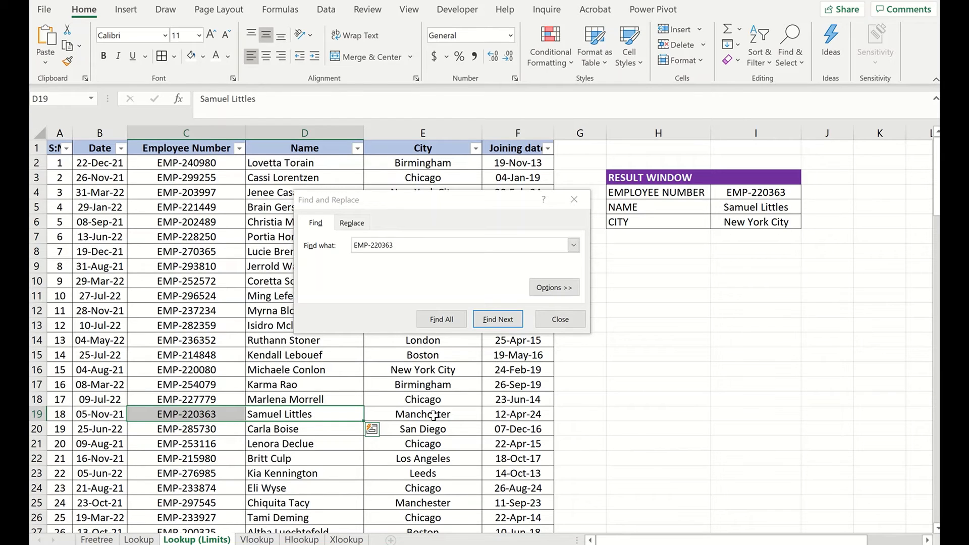
pyautogui.moveTo(435, 415); pyautogui.dragTo(202, 415)
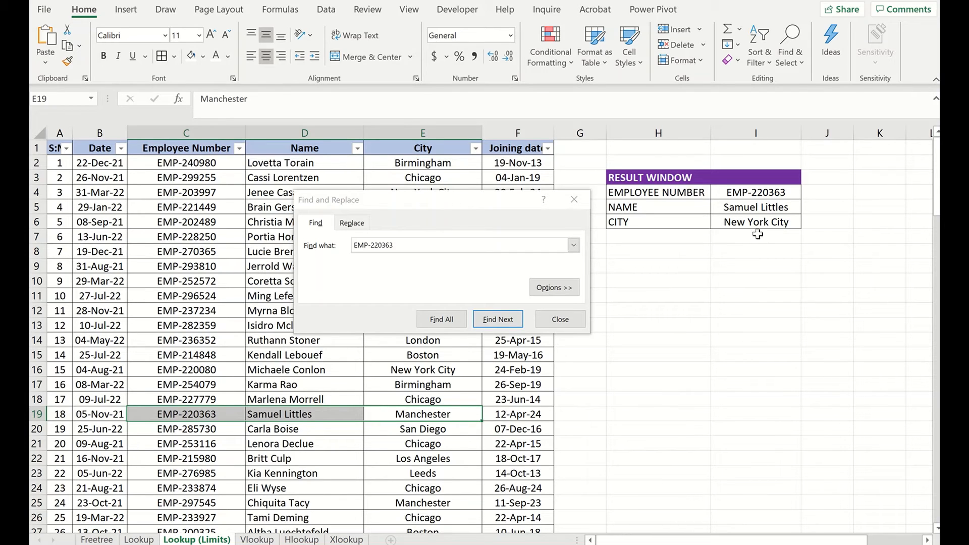
pyautogui.click(761, 206)
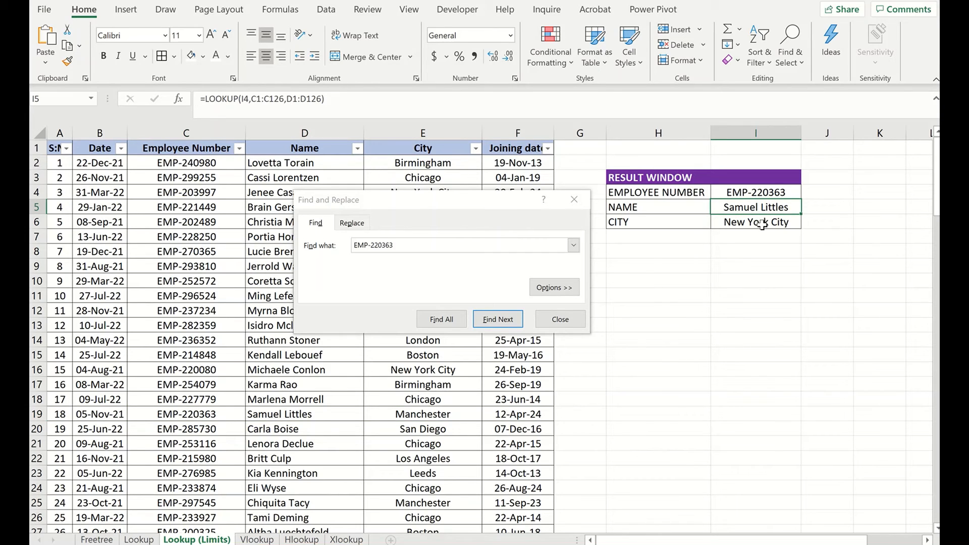
pyautogui.click(762, 224)
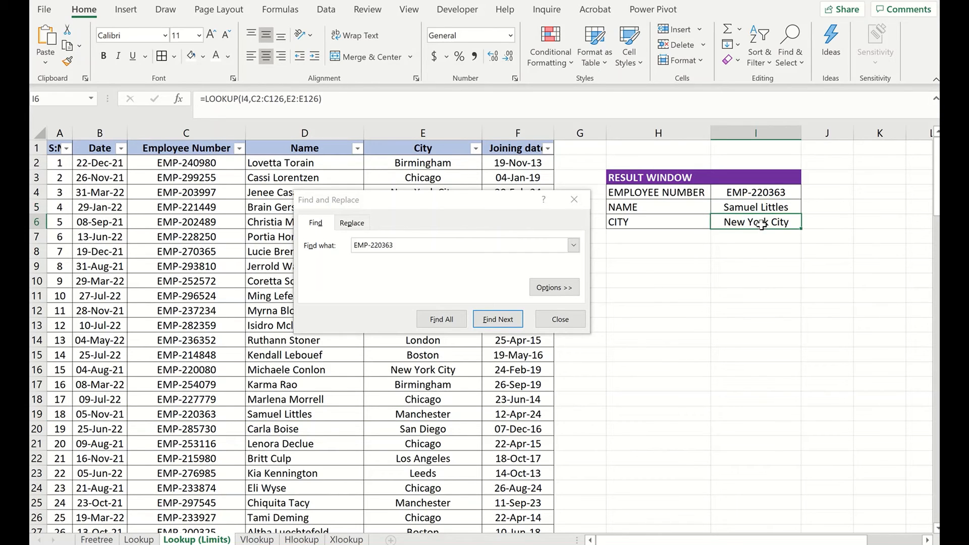
pyautogui.click(779, 193)
pyautogui.click(808, 192)
pyautogui.click(766, 226)
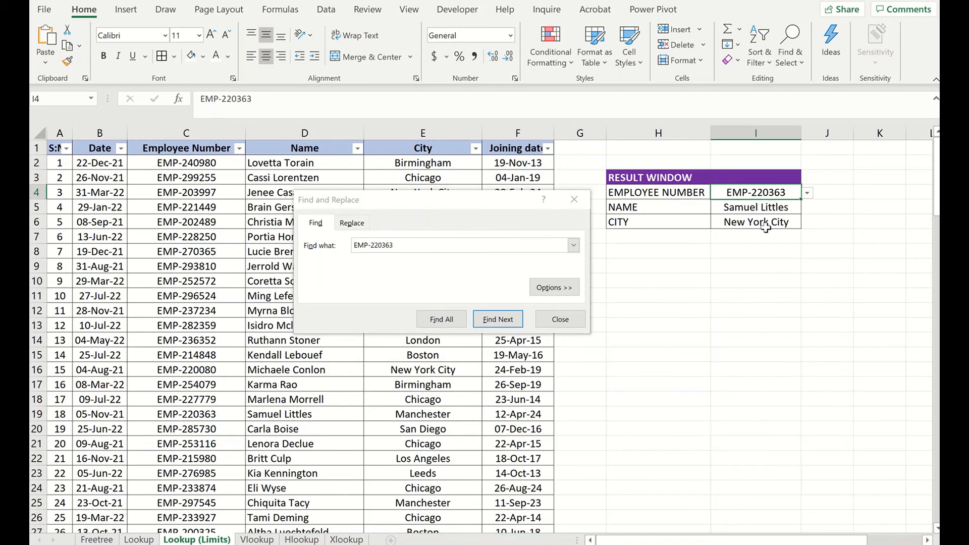
# - Copy EMP-253116 from the result window's employee number cell and find it in the employee table
pyautogui.doubleClick(785, 192)
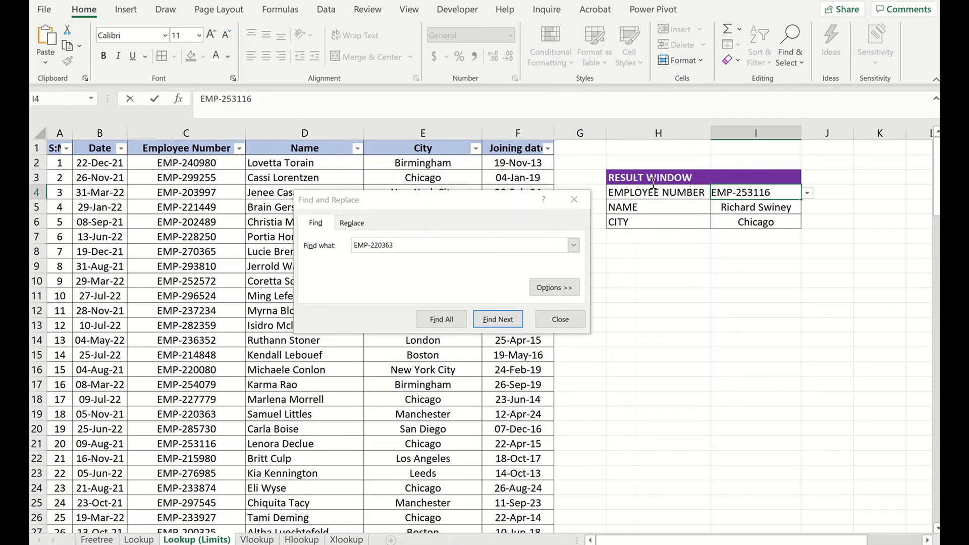
pyautogui.hotkey('shift', 'Home')
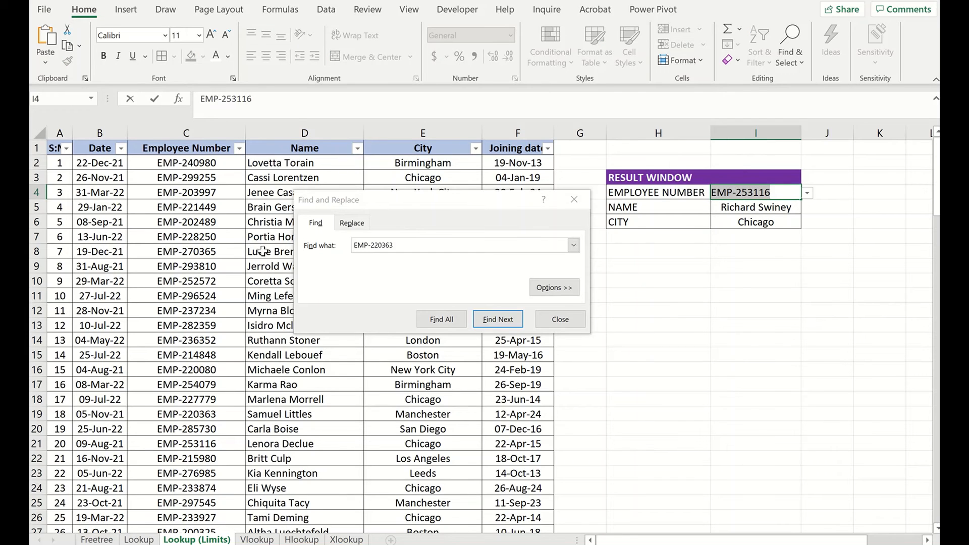
pyautogui.click(262, 251)
pyautogui.click(395, 314)
pyautogui.hotkey('ctrl', 'v')
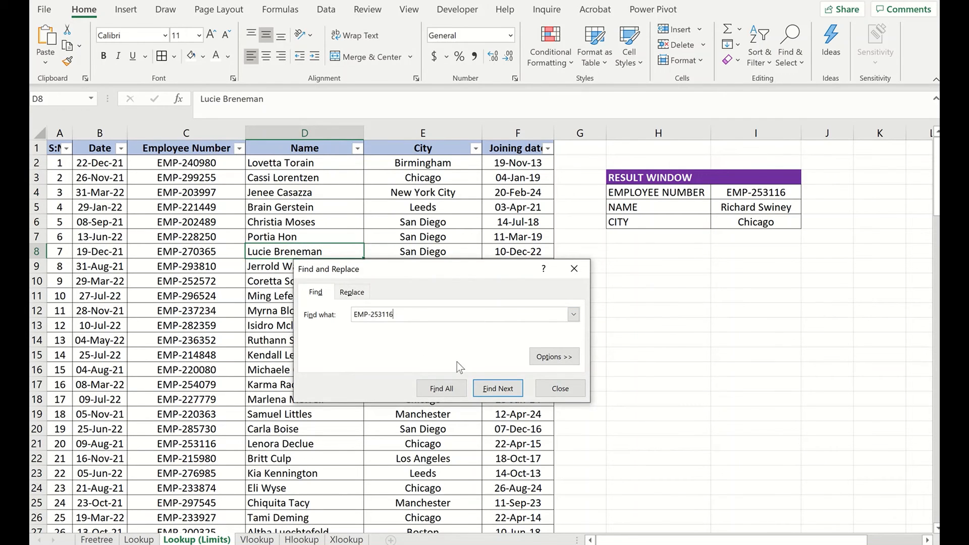
pyautogui.click(493, 392)
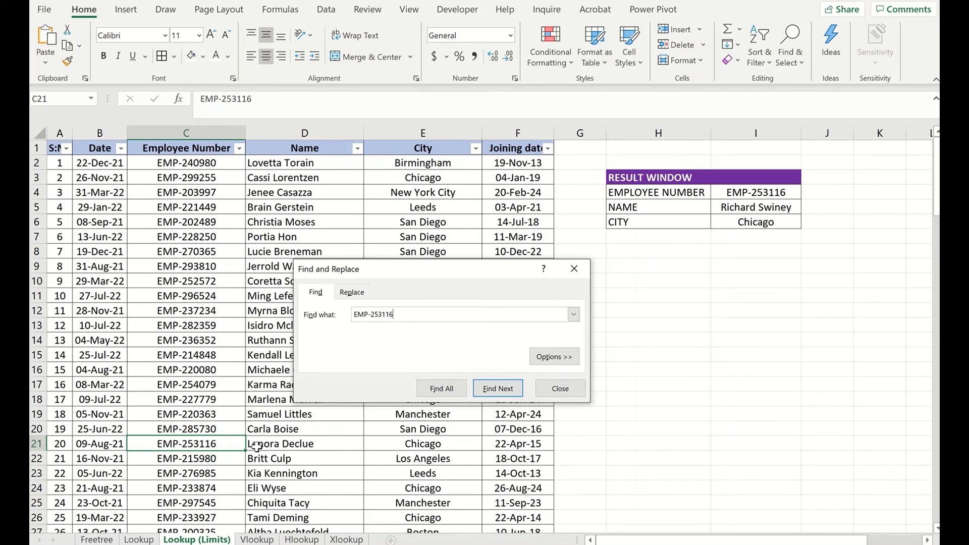
# - Select the matching employee's row to compare it with the NAME and CITY results, and close the Find and Replace dialog
pyautogui.click(275, 448)
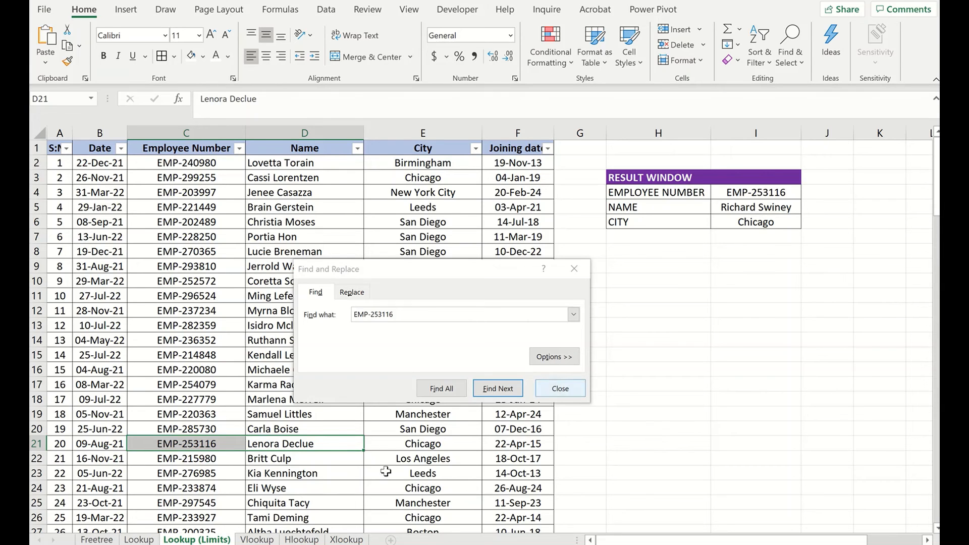
pyautogui.moveTo(407, 446); pyautogui.dragTo(216, 448)
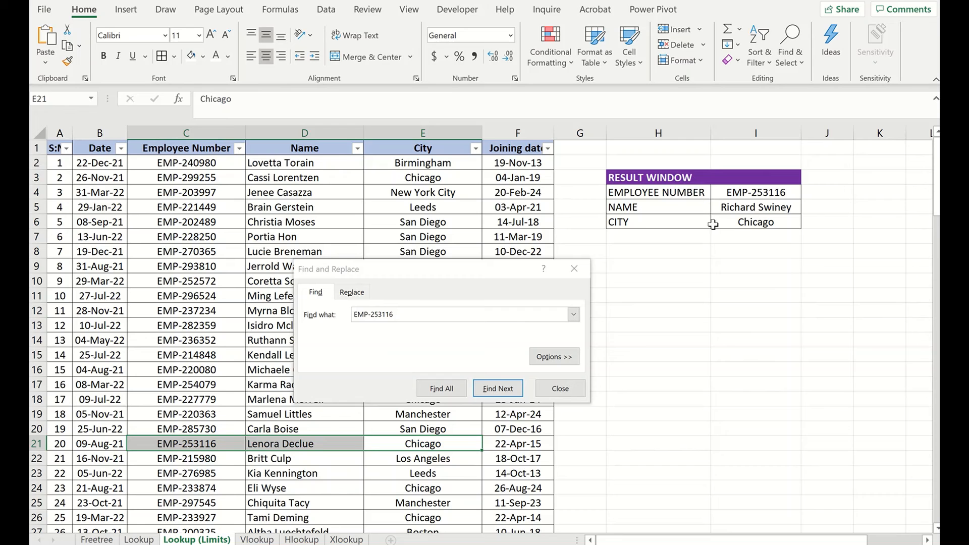
pyautogui.click(498, 225)
pyautogui.click(558, 389)
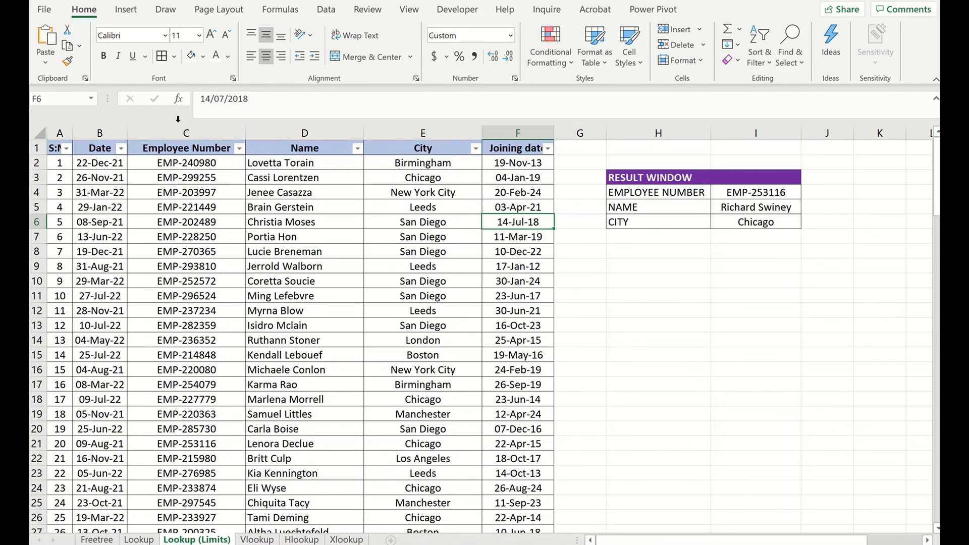
pyautogui.scroll(-12, 407, 363)
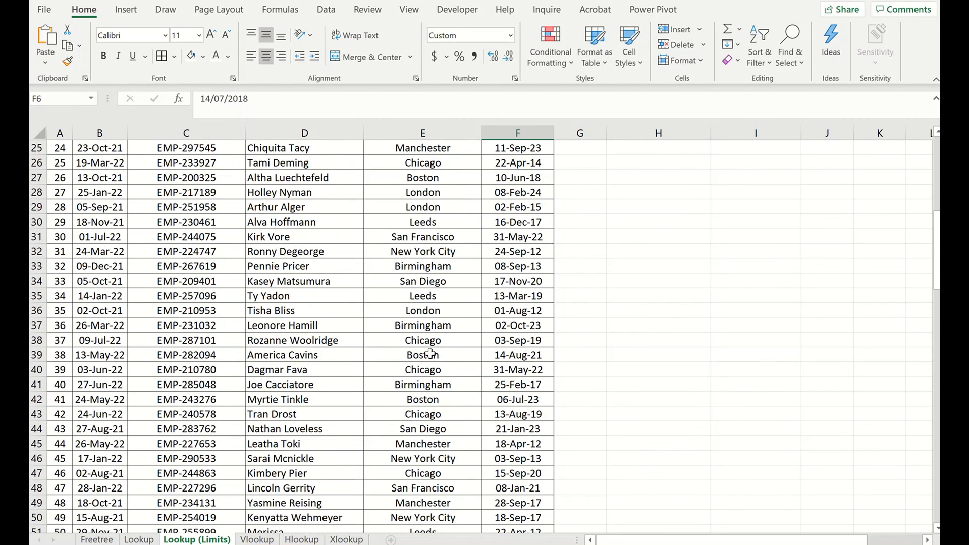
pyautogui.scroll(1, 490, 362)
pyautogui.scroll(11, 491, 362)
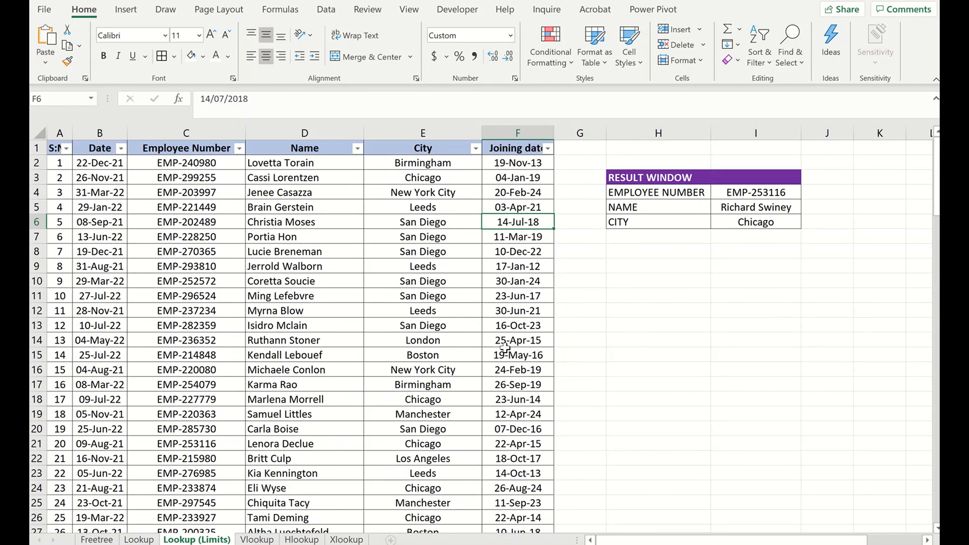